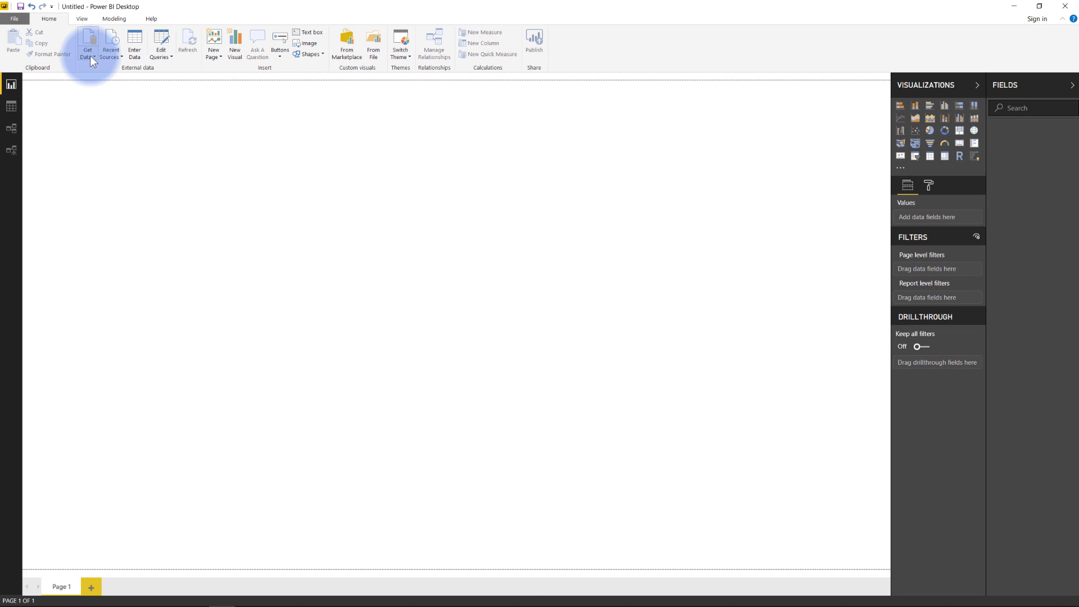
Connect a new Folder data source to C:\Data Files through Get Data > More.
left_click(90, 55)
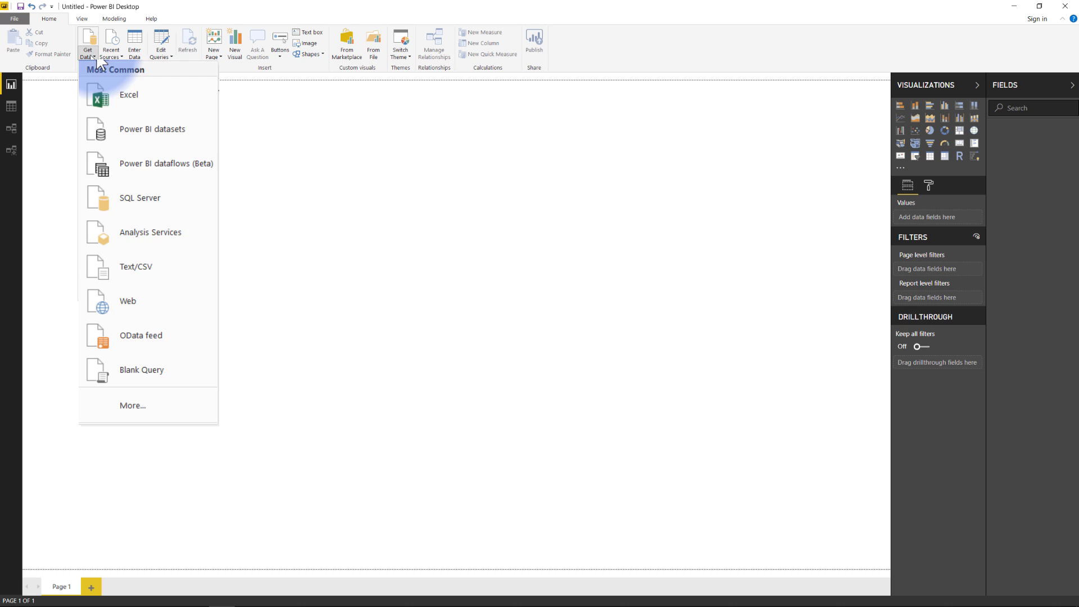
left_click(120, 410)
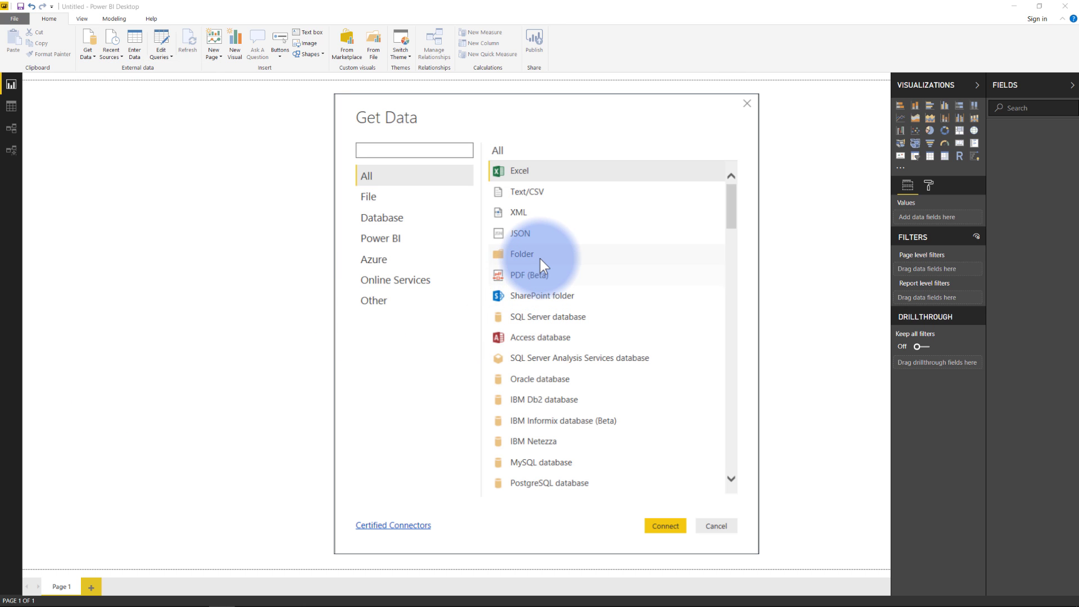
left_click(541, 259)
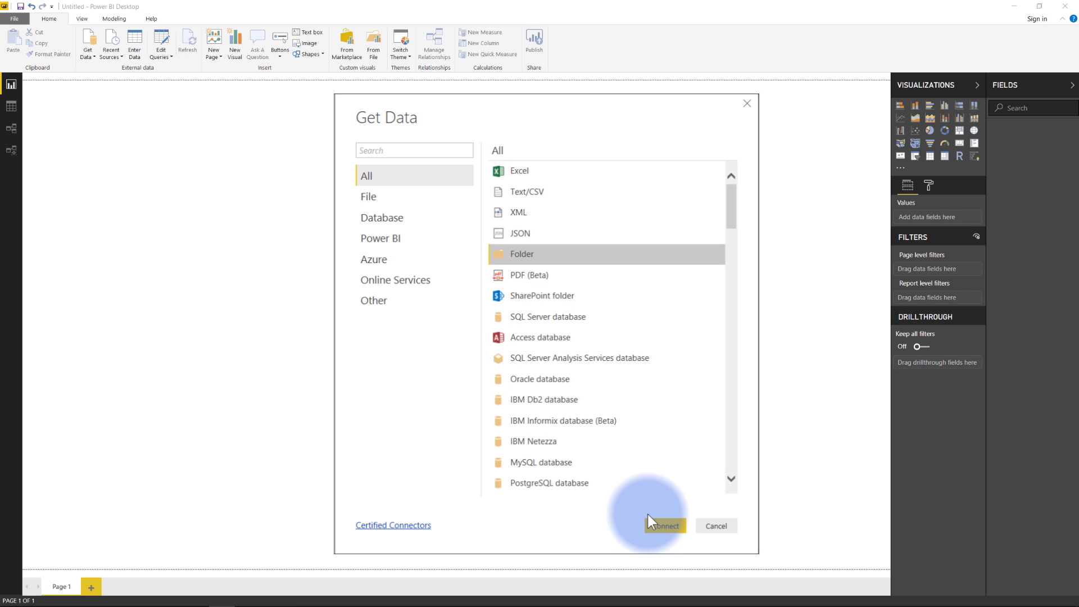
left_click(664, 527)
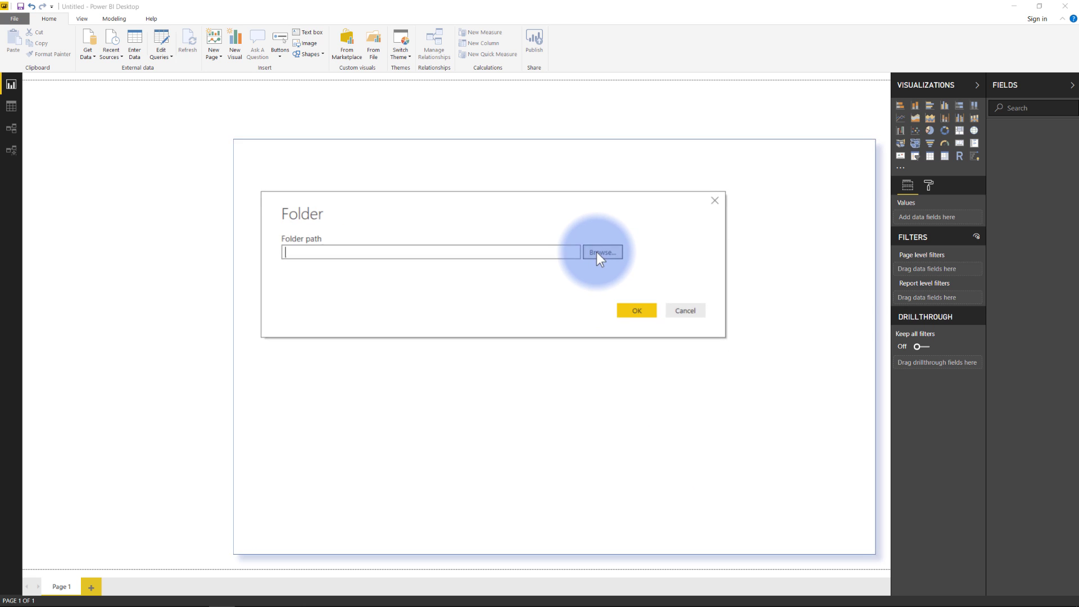
left_click(596, 252)
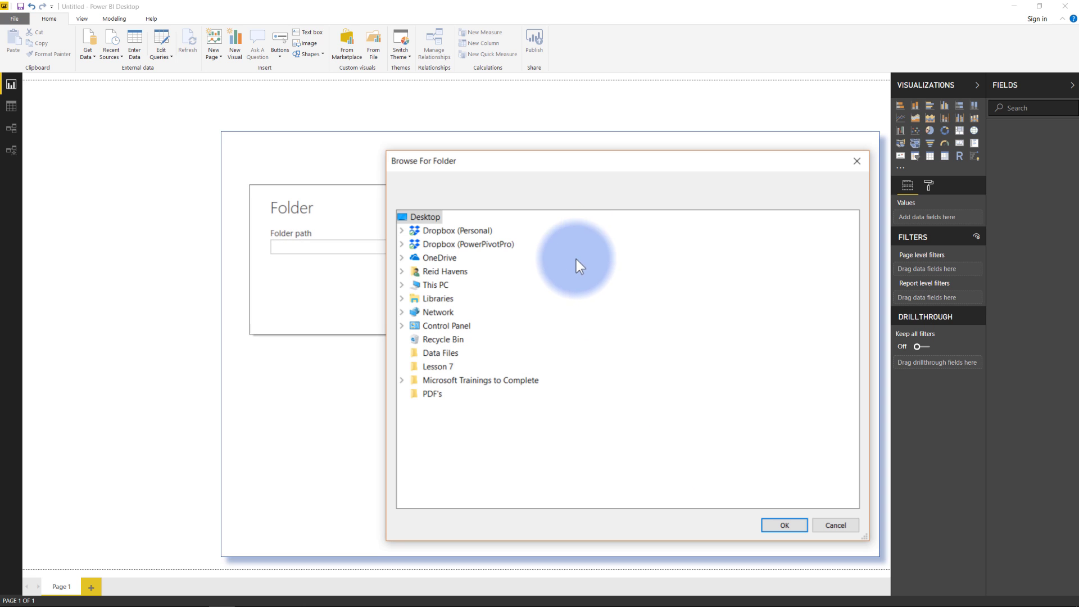
left_click(401, 284)
double_click(442, 396)
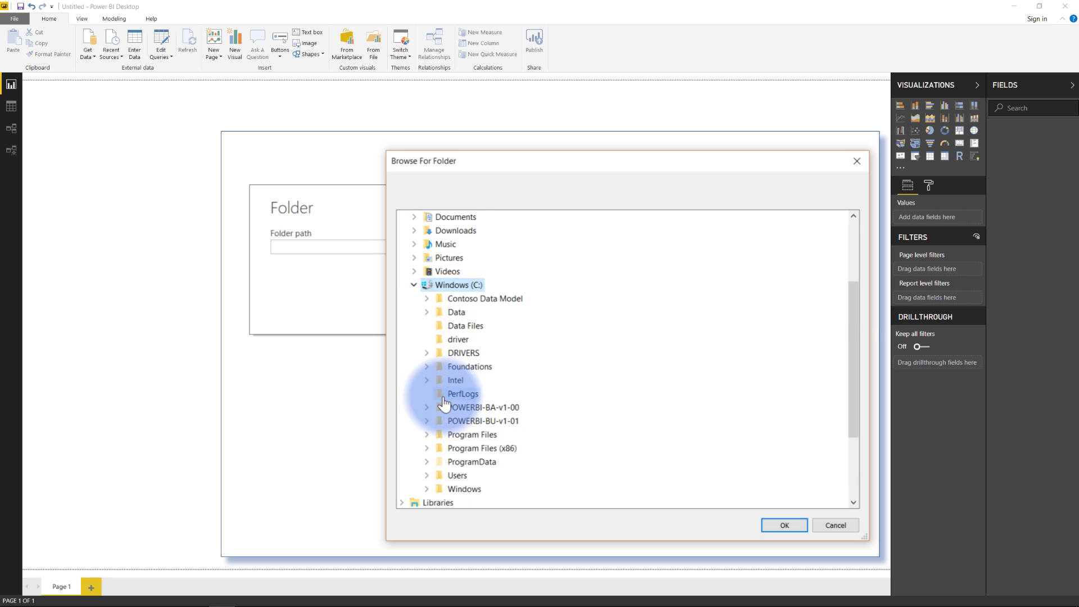
left_click(470, 328)
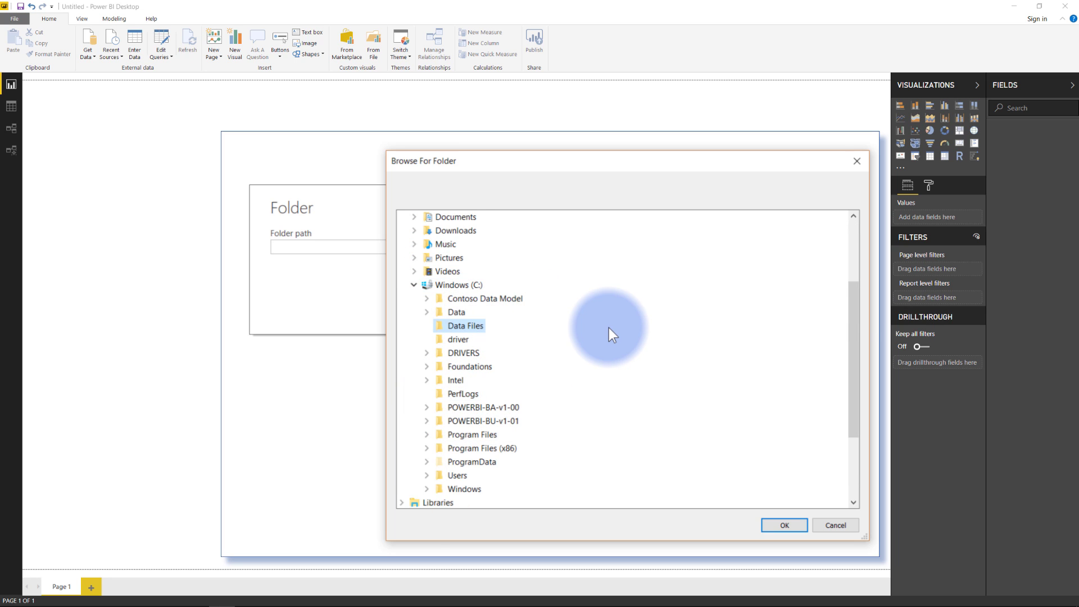
left_click(785, 525)
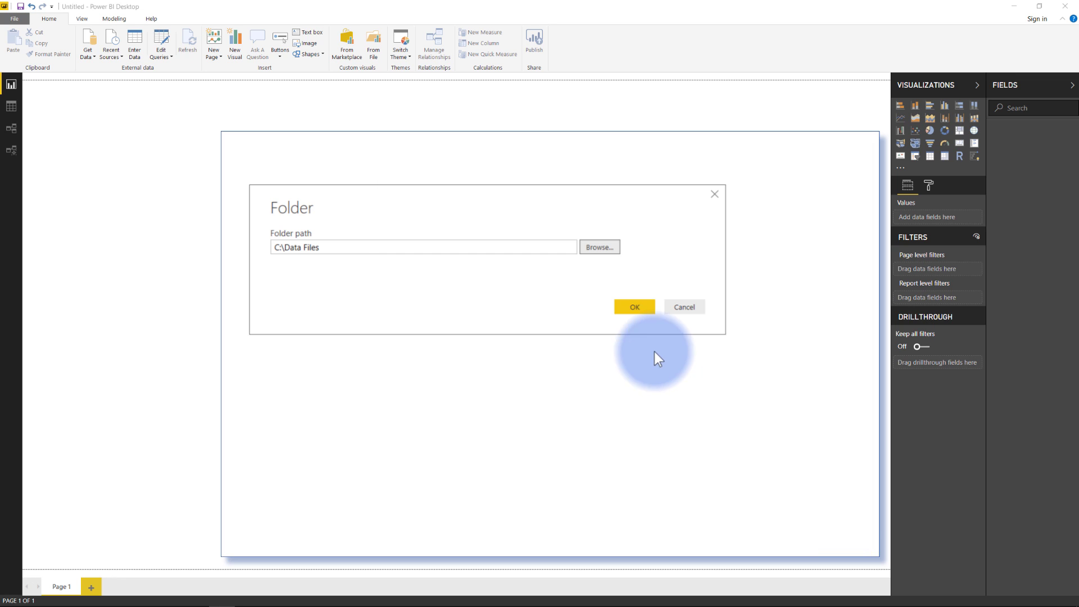
left_click(639, 306)
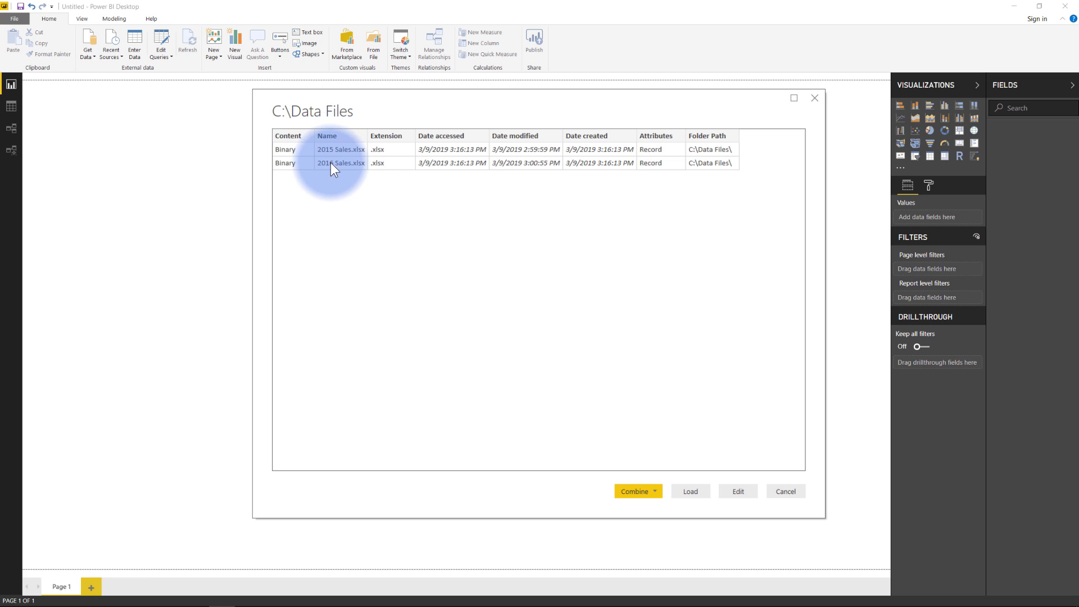
Choose Combine & Edit and preview the Canada and United States sheets.
left_click(637, 487)
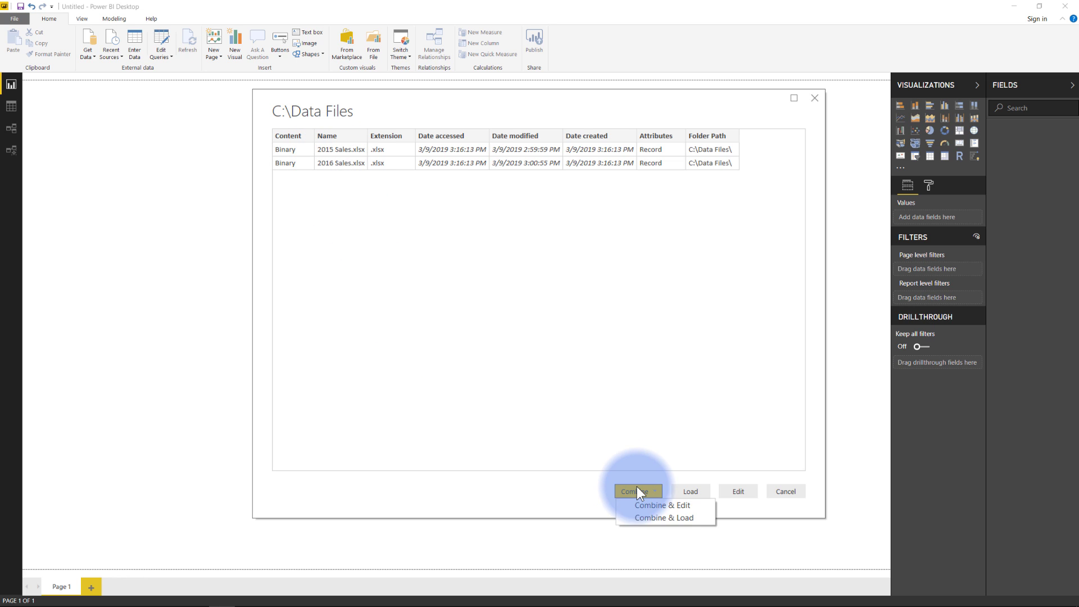
left_click(674, 508)
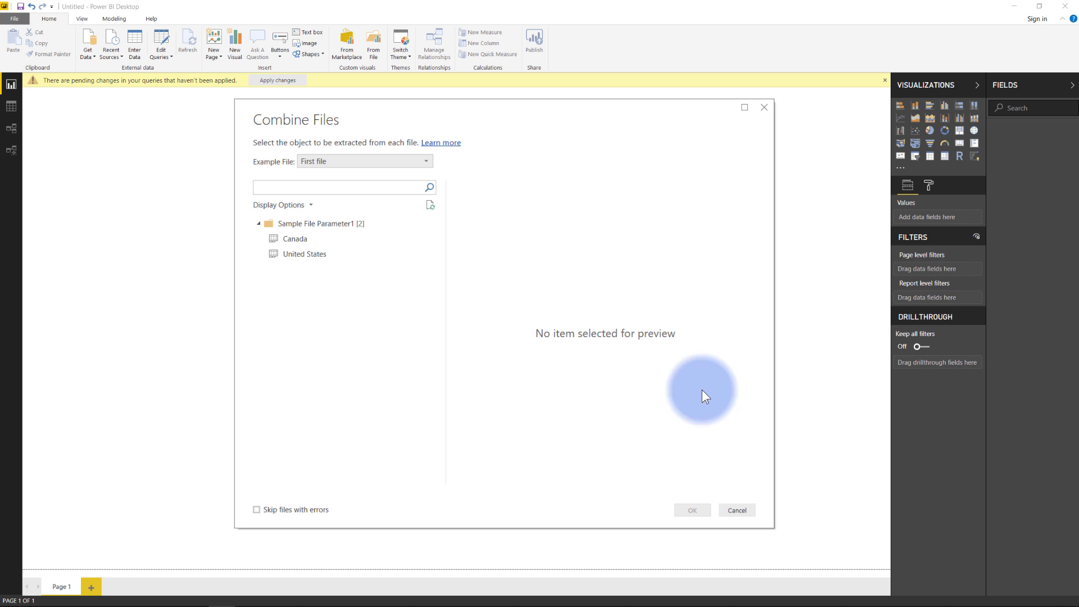
left_click(287, 241)
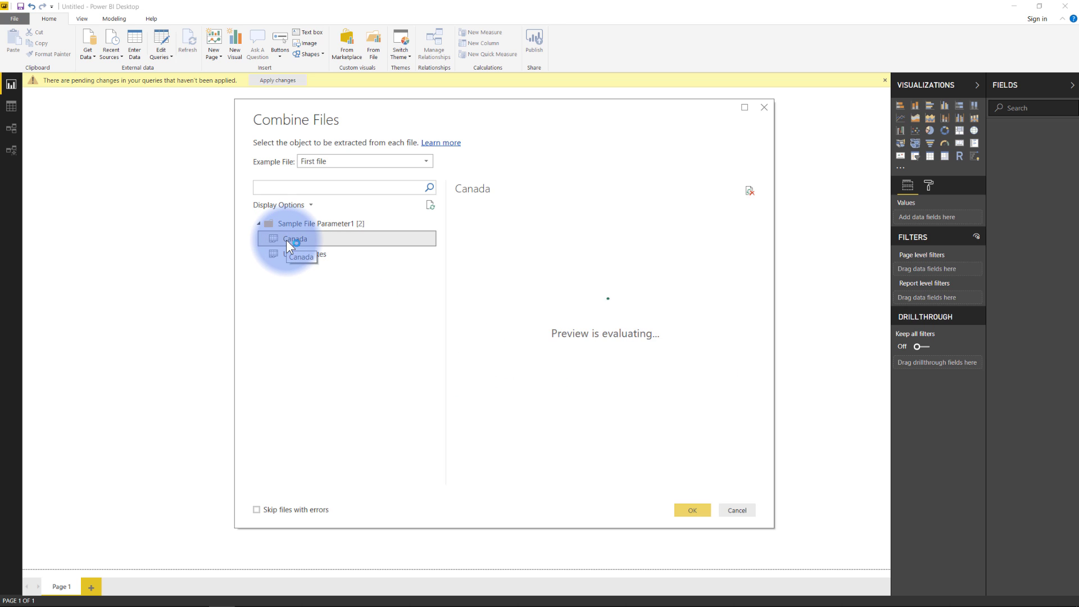
left_click(293, 254)
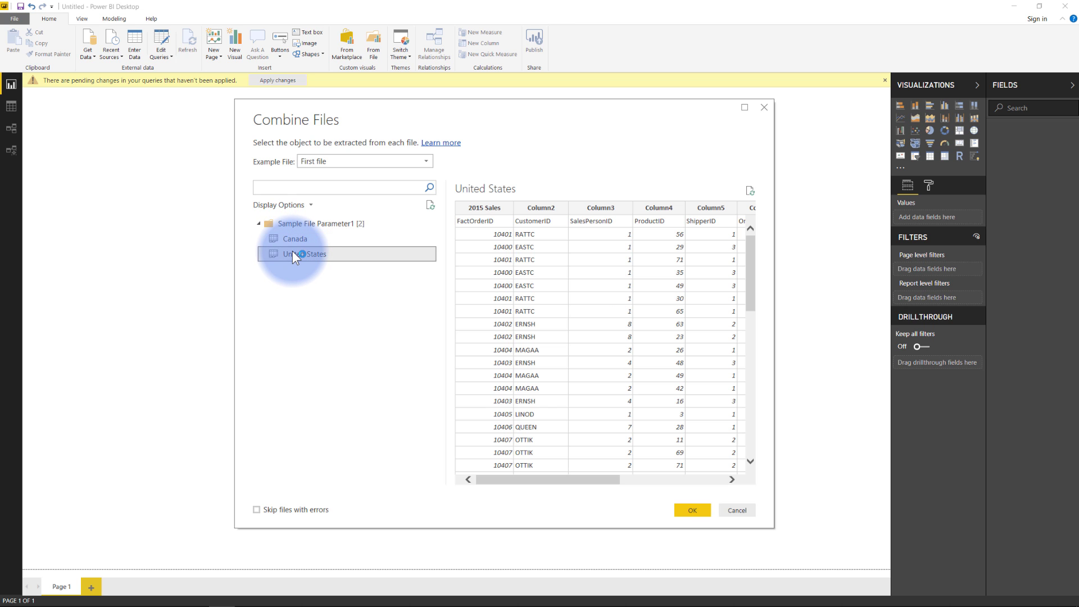
Try 2015 and 2016 Sales.xlsx as example file, revert to First file, and re-preview Canada.
left_click(335, 166)
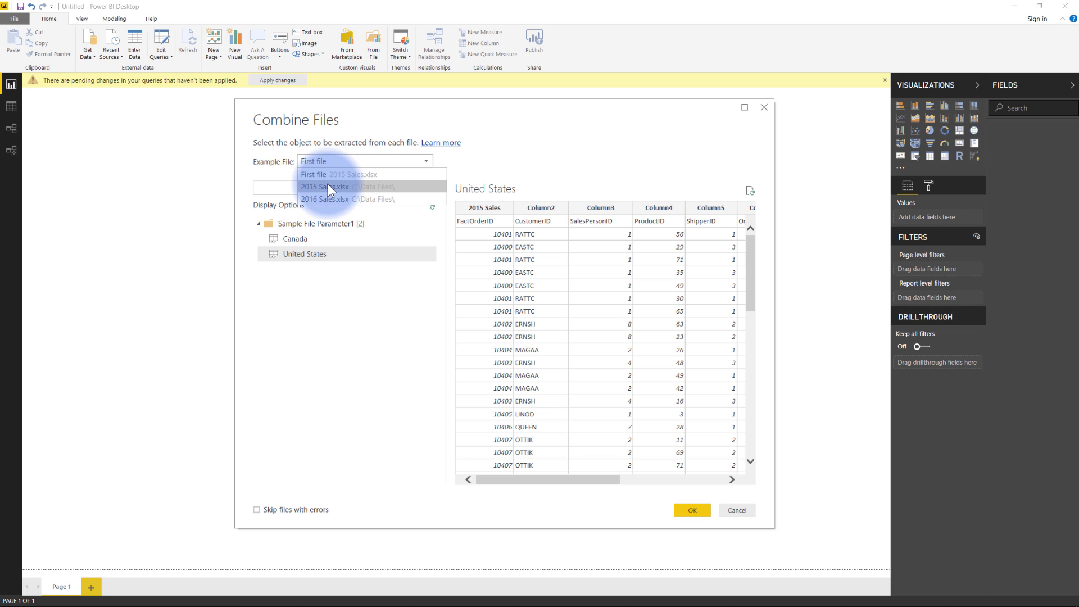
left_click(328, 184)
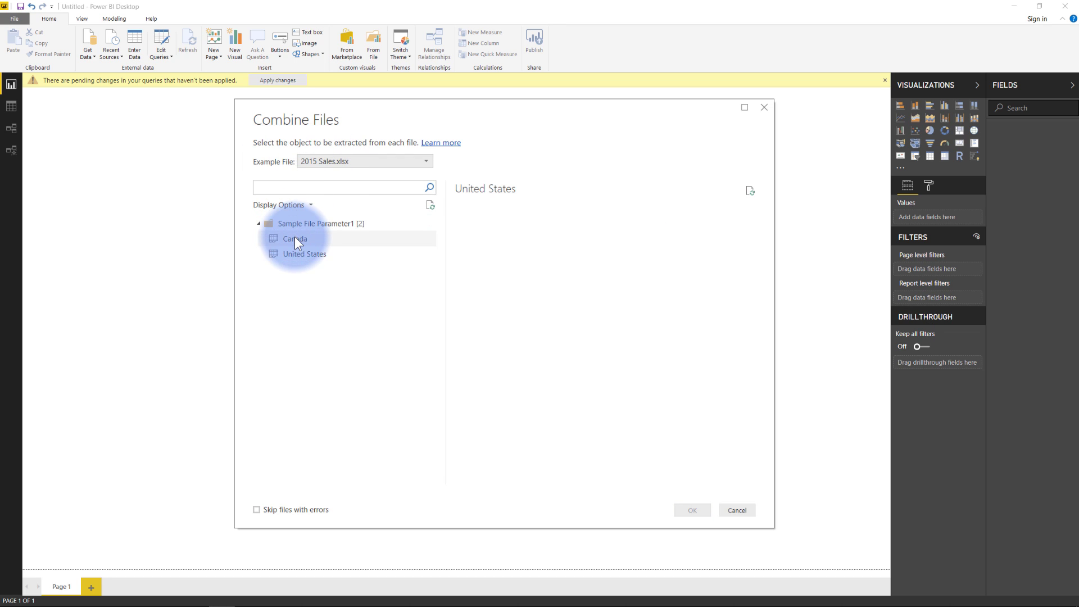
left_click(334, 163)
left_click(323, 197)
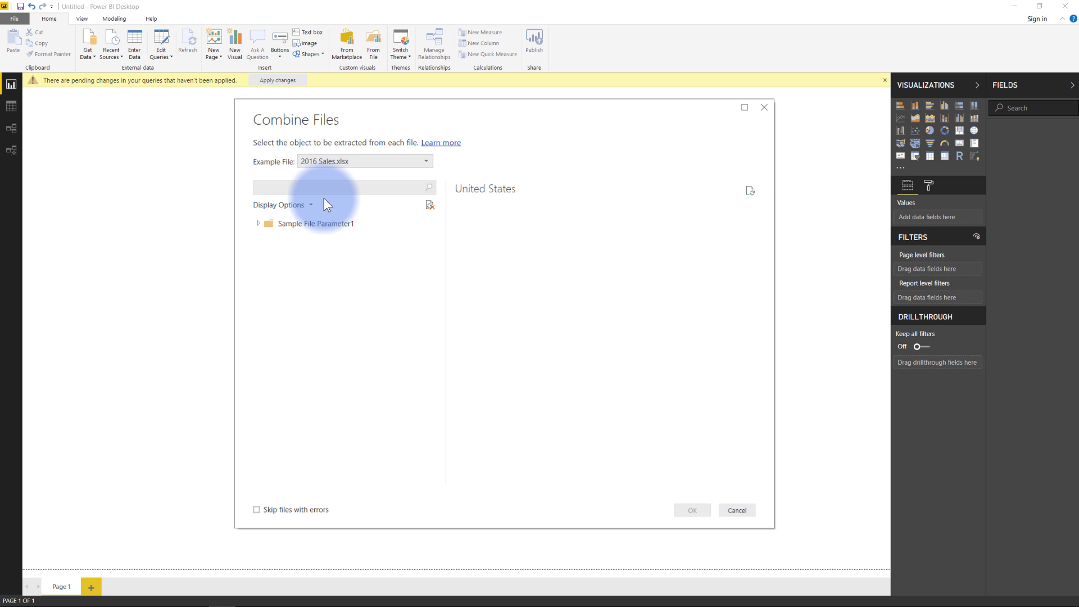
left_click(327, 157)
left_click(323, 172)
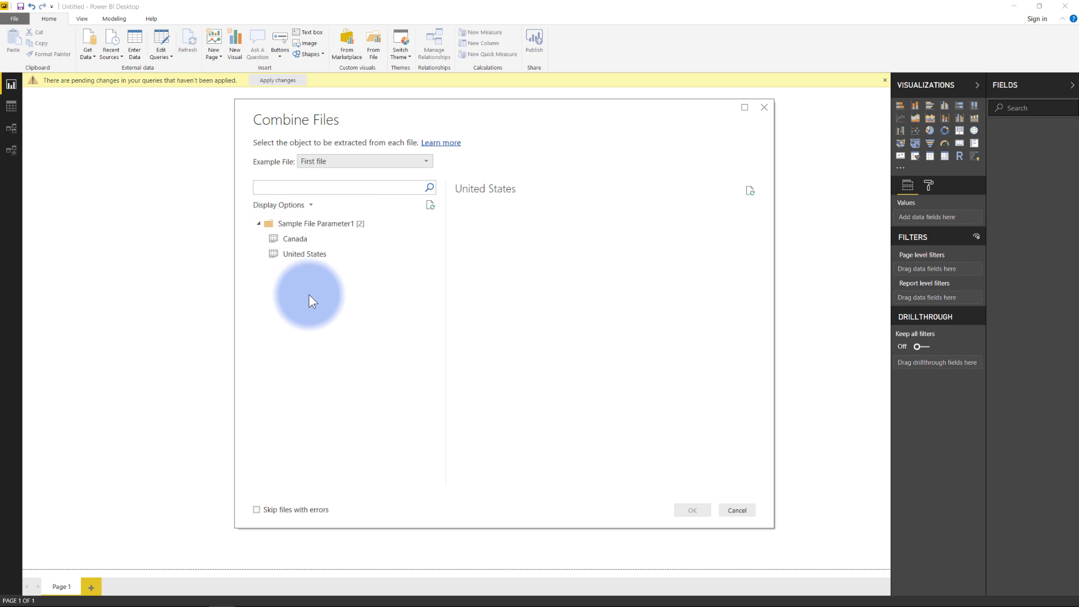
left_click(288, 239)
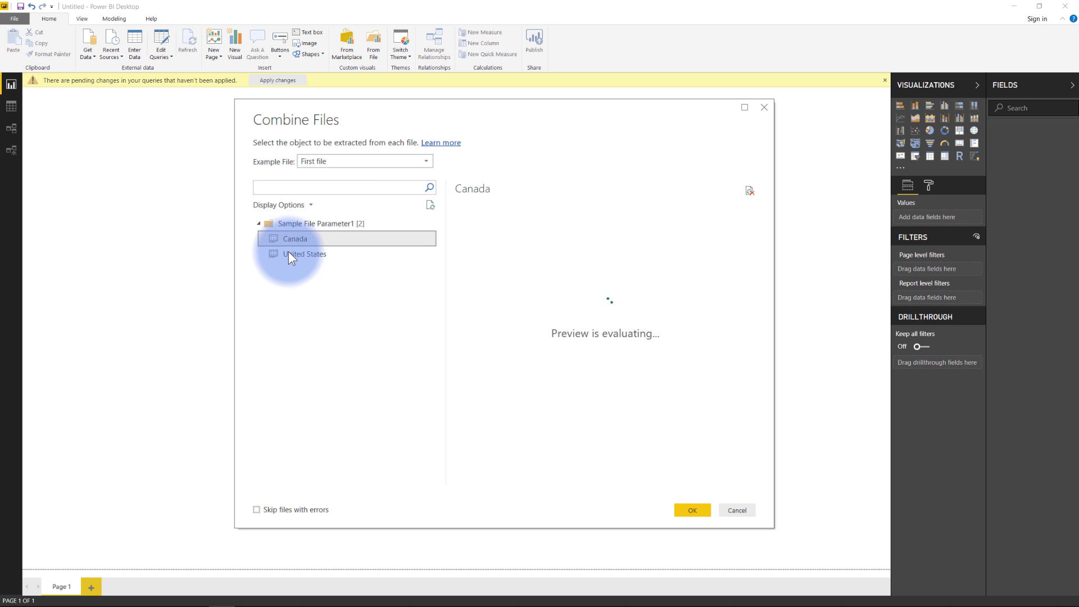
left_click(282, 226)
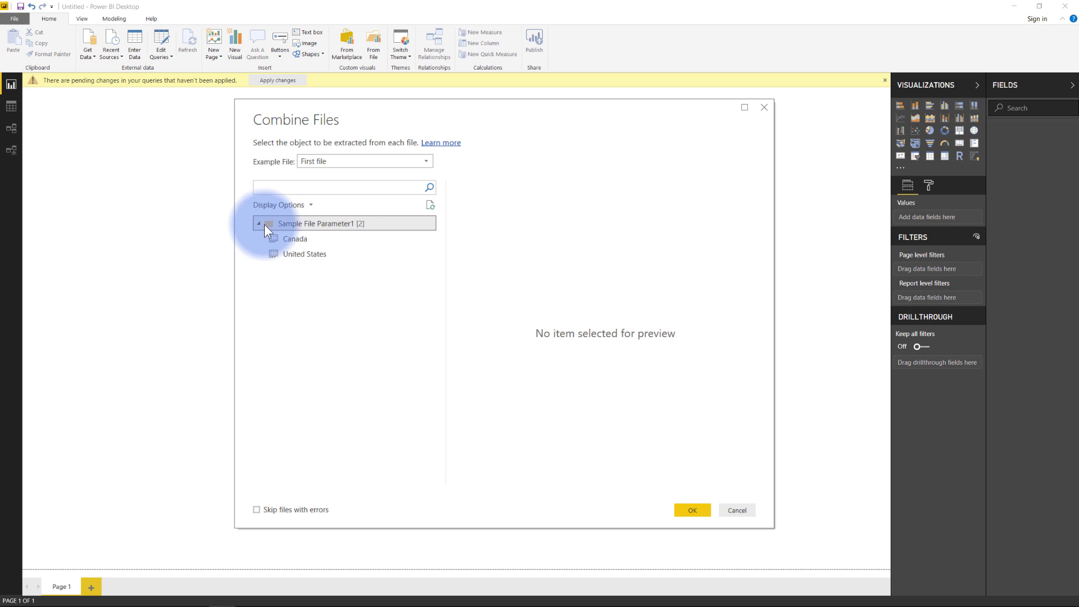
Edit Sample File Parameter1 in the query editor and select Transform Sample File from Data Files.
right_click(324, 224)
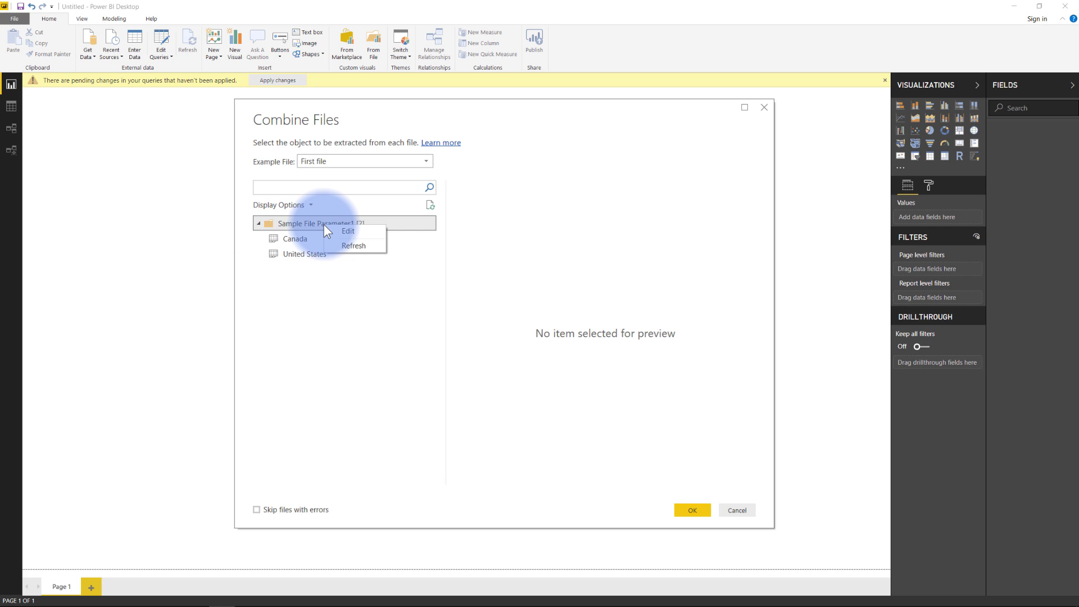
left_click(362, 233)
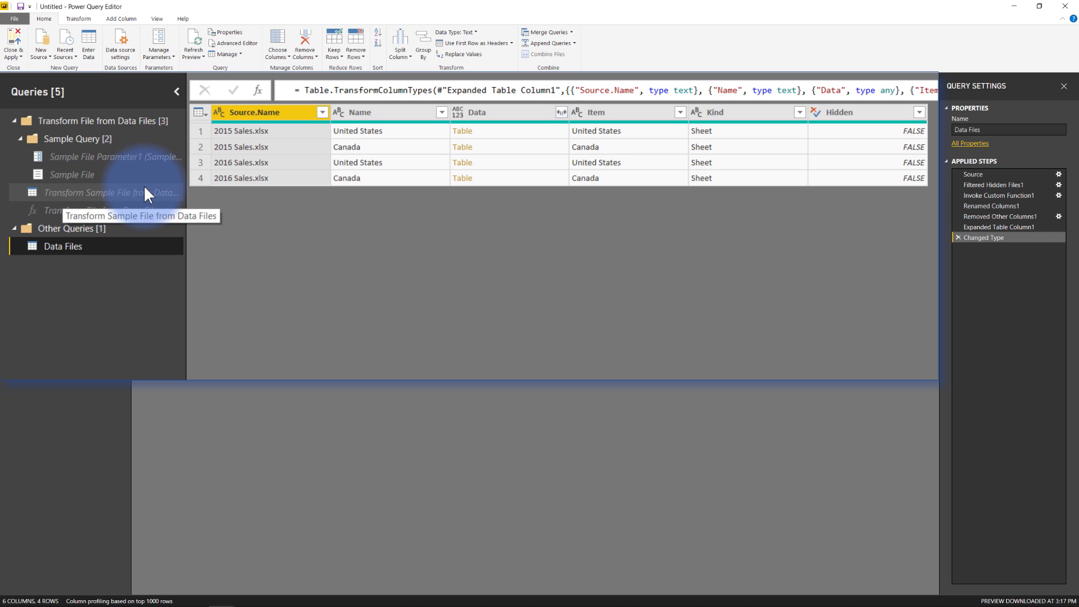
left_click(98, 191)
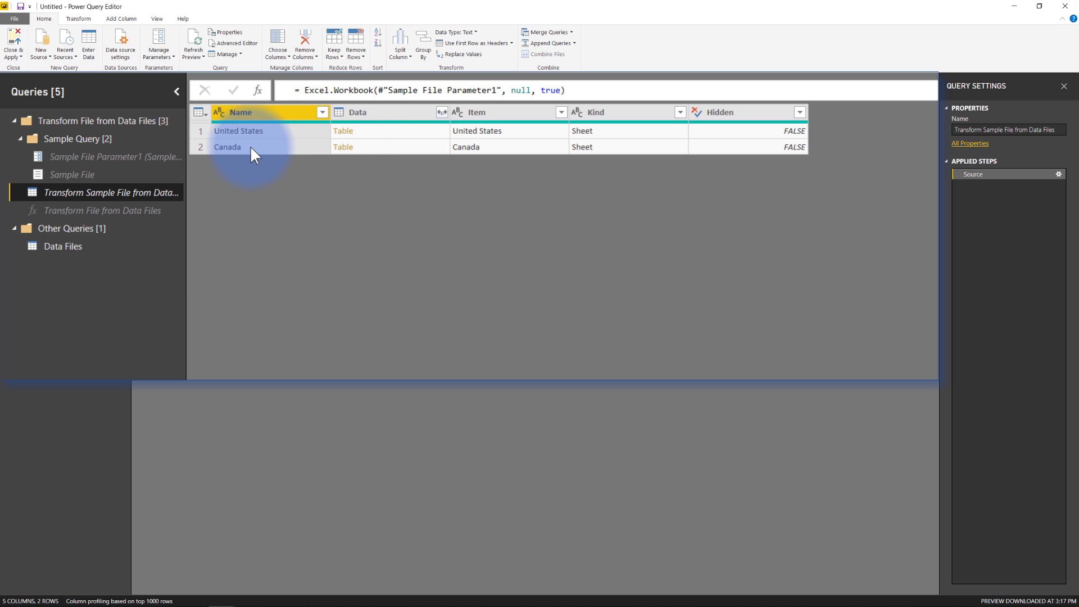
Preview the United States and Canada Table cells in an enlarged preview pane.
left_click(254, 131)
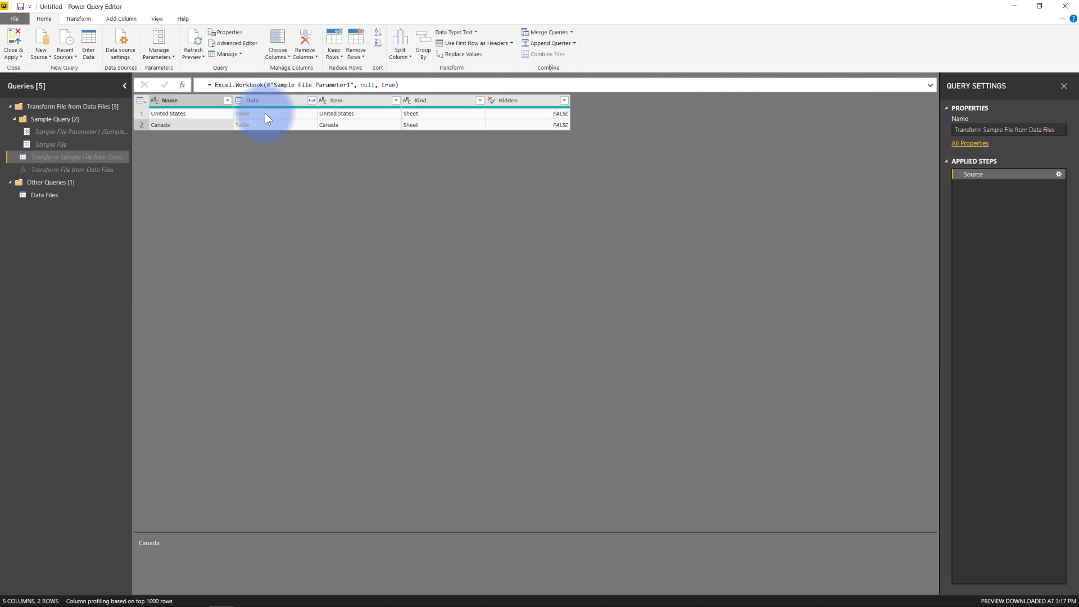
left_click(375, 131)
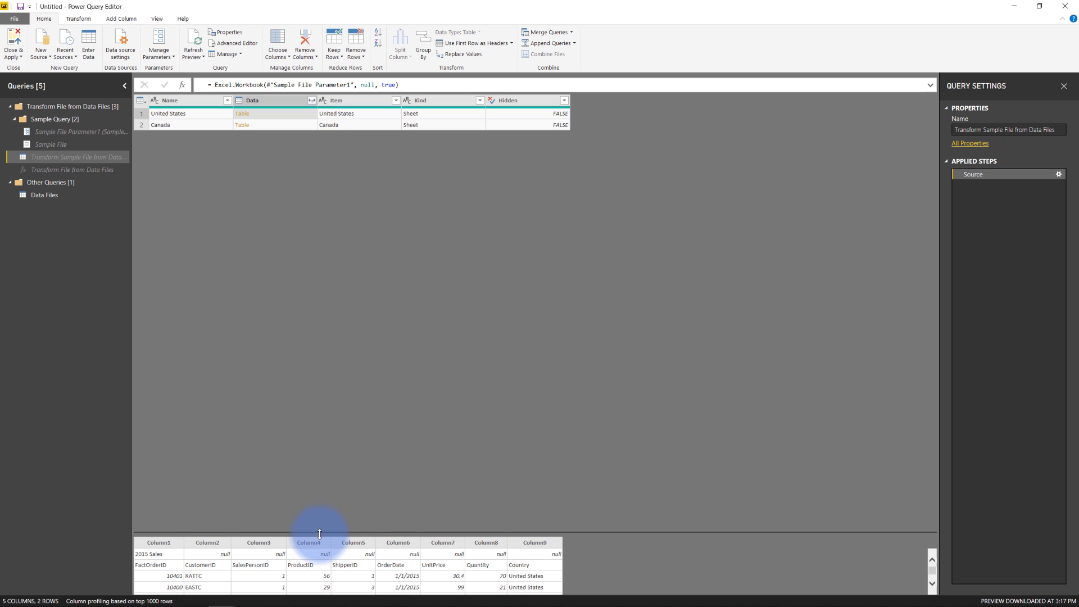
left_click_drag(318, 532, 337, 374)
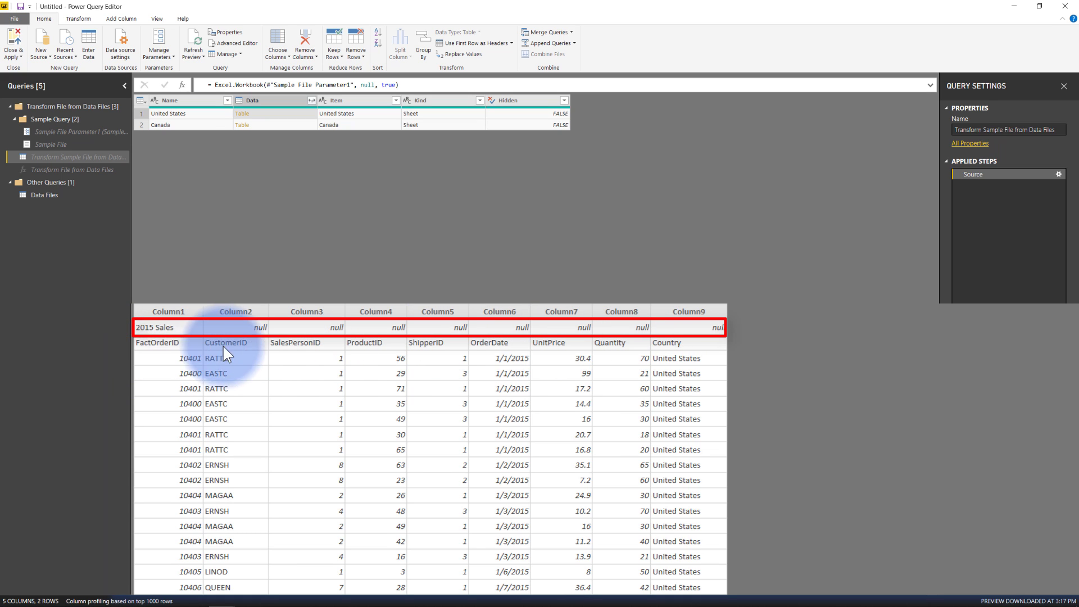
left_click(275, 128)
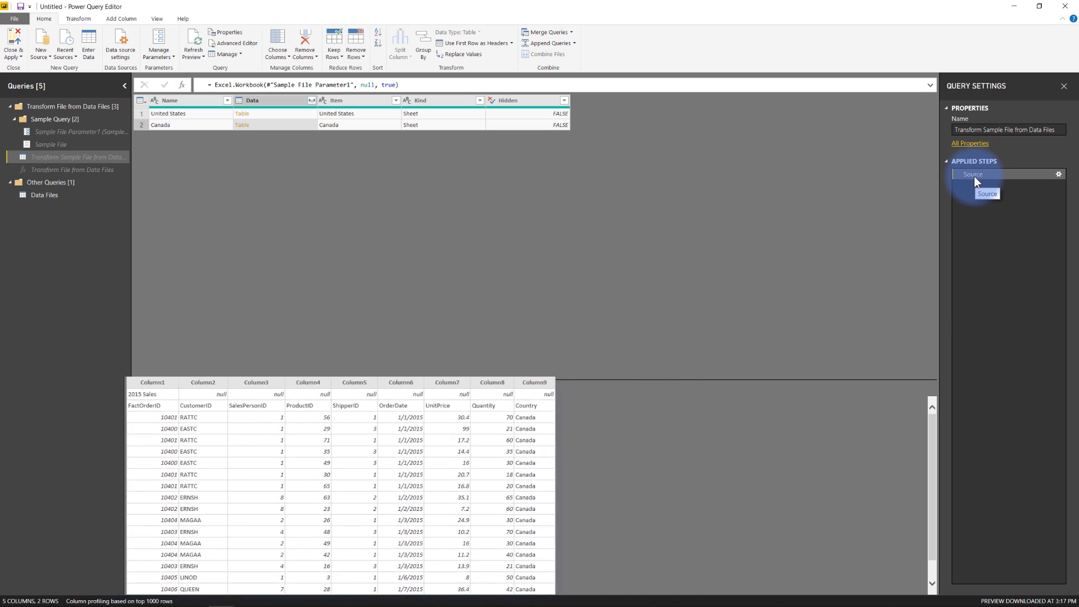
Insert a new step after Source and rename it Source Custom.
right_click(953, 196)
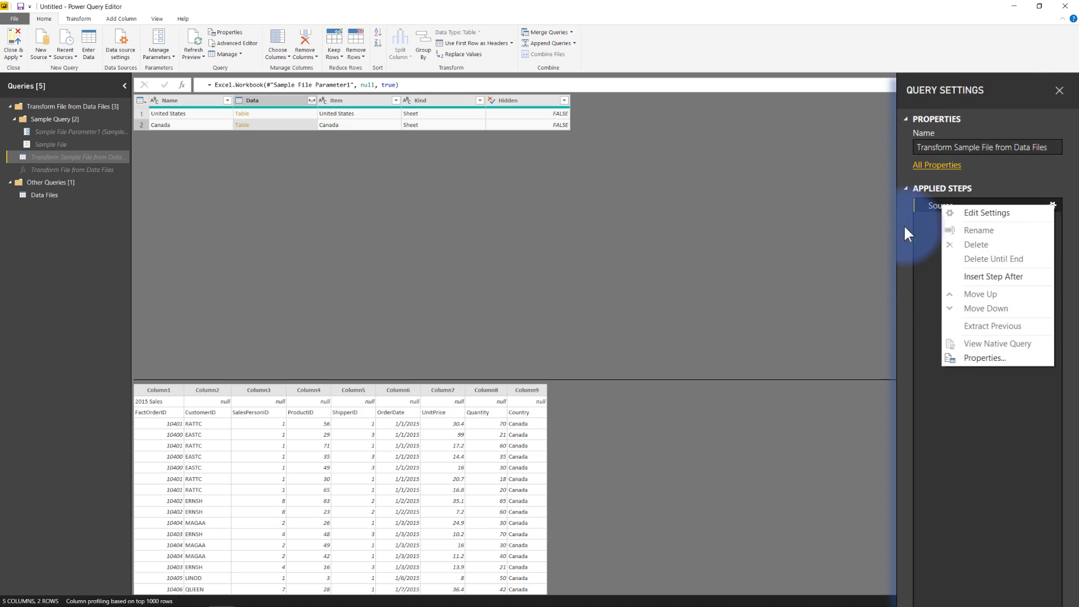
left_click(993, 274)
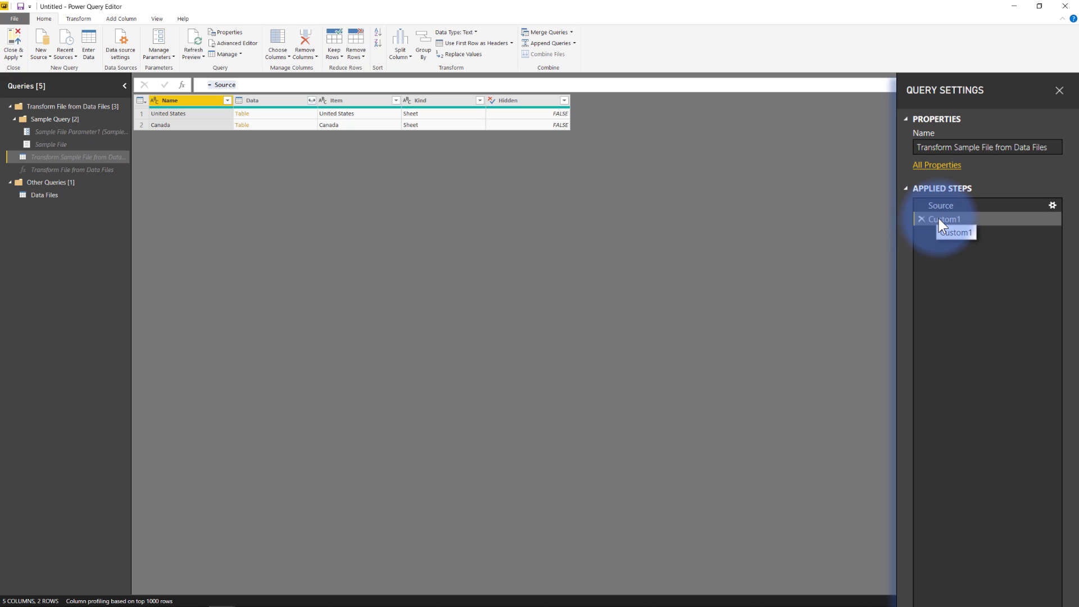
right_click(939, 218)
left_click(961, 240)
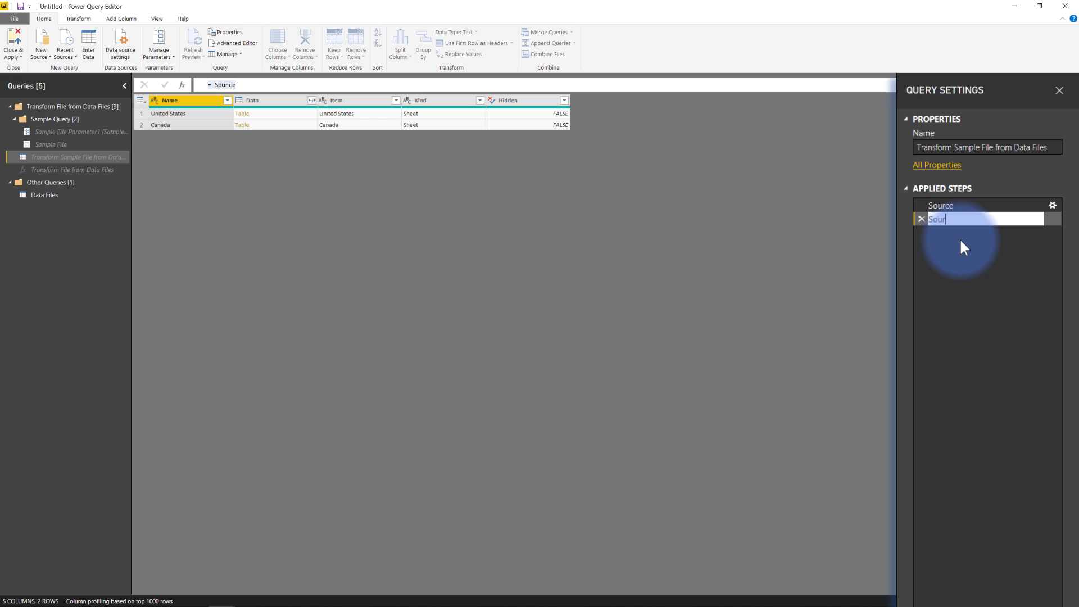
type("Source Custom")
key("Return")
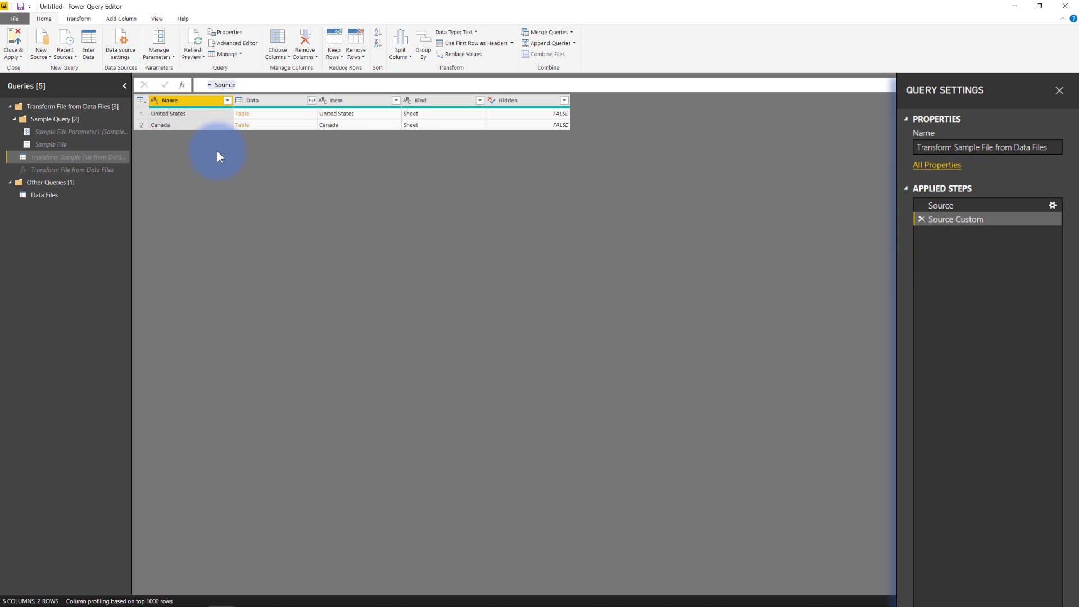
left_click(1060, 90)
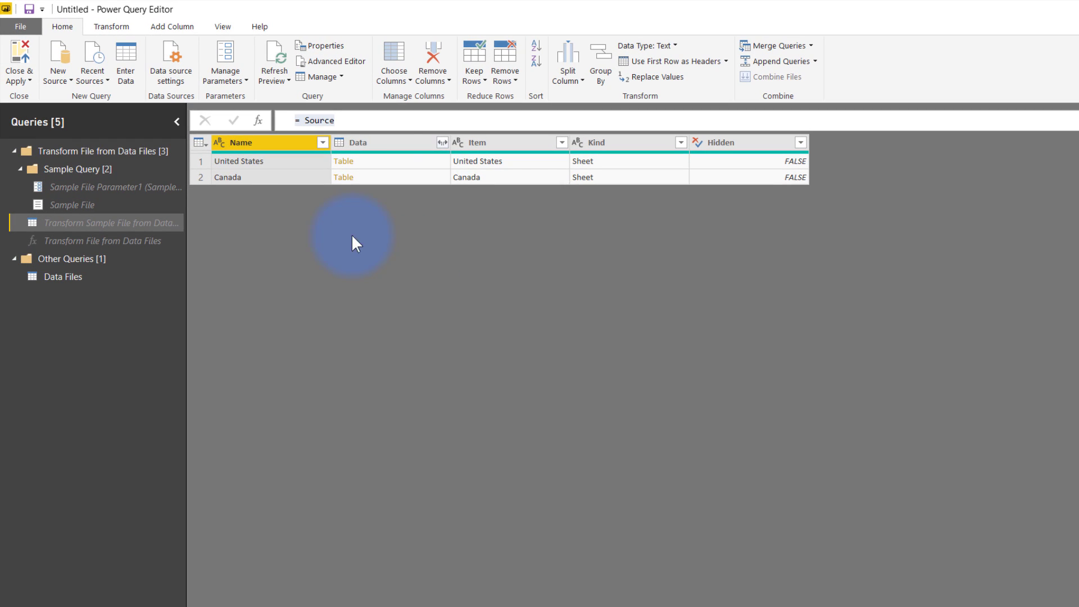
Open the United States table and delete its Changed Type and Promoted Headers steps.
left_click(341, 163)
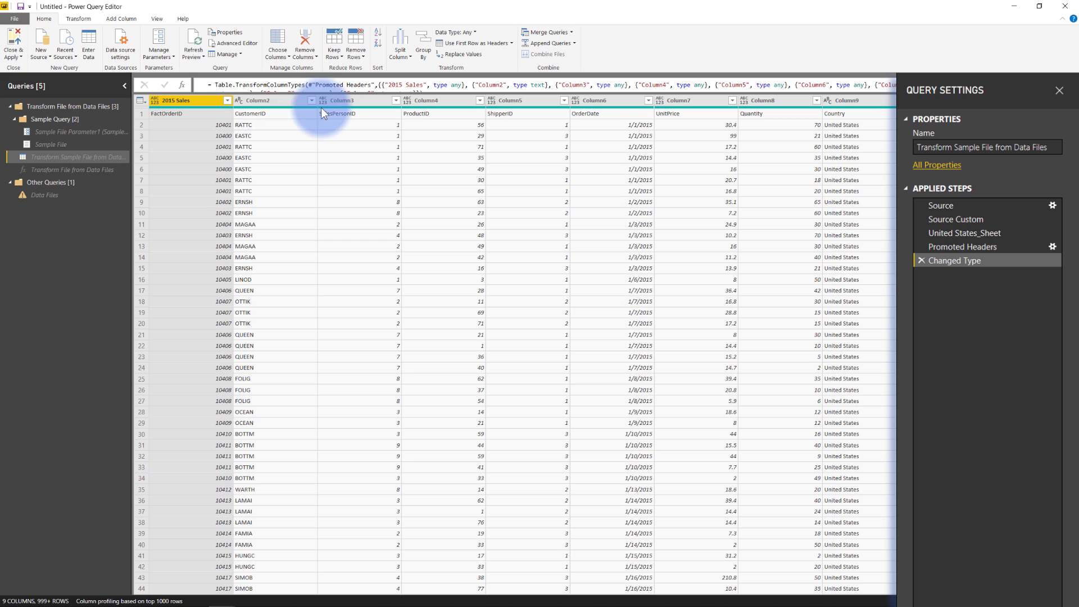
left_click(922, 259)
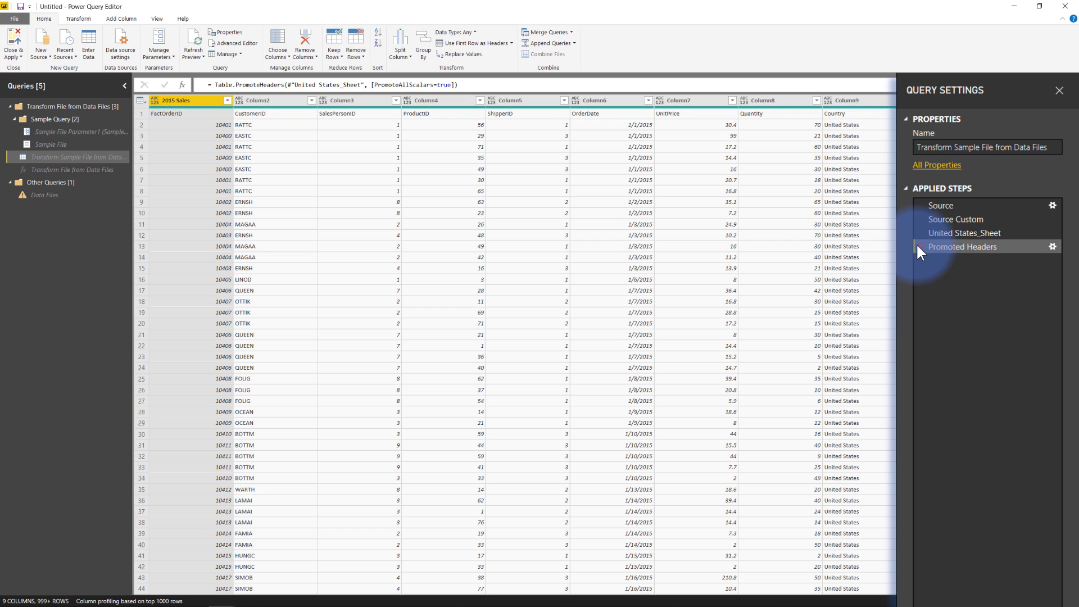
left_click(920, 247)
Remove the top 1 row (2015 Sales title) and check the data down to Grand Totals.
left_click(142, 112)
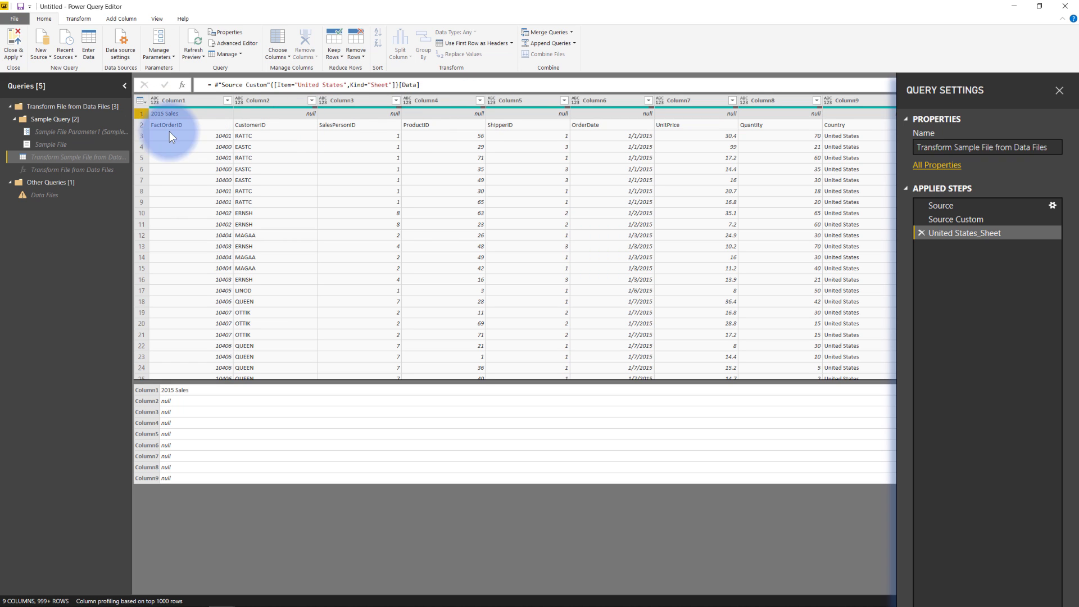
left_click(140, 100)
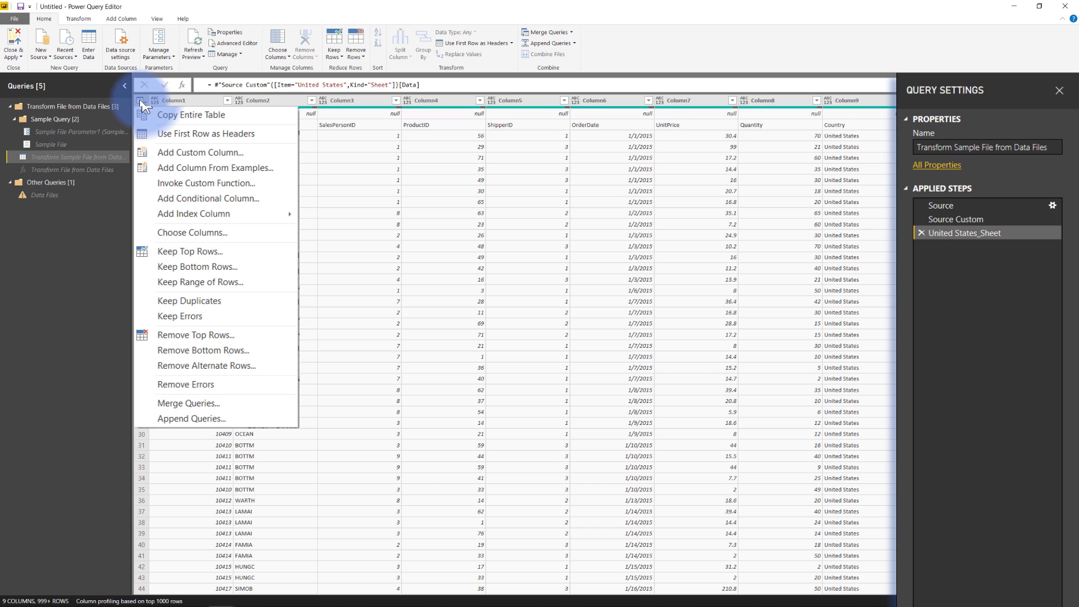
left_click(183, 334)
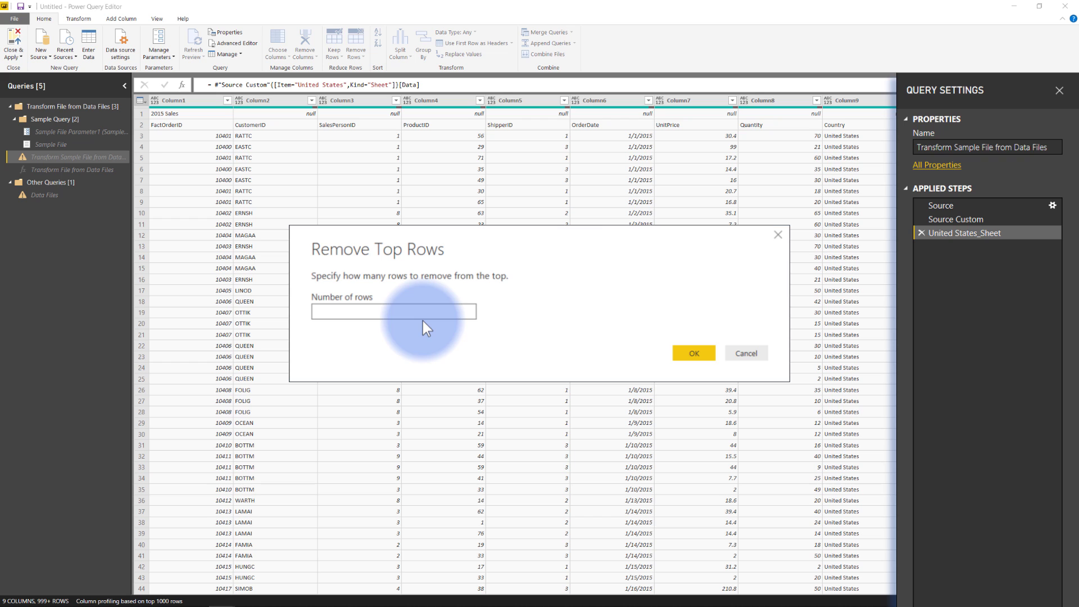
type("1")
left_click(694, 353)
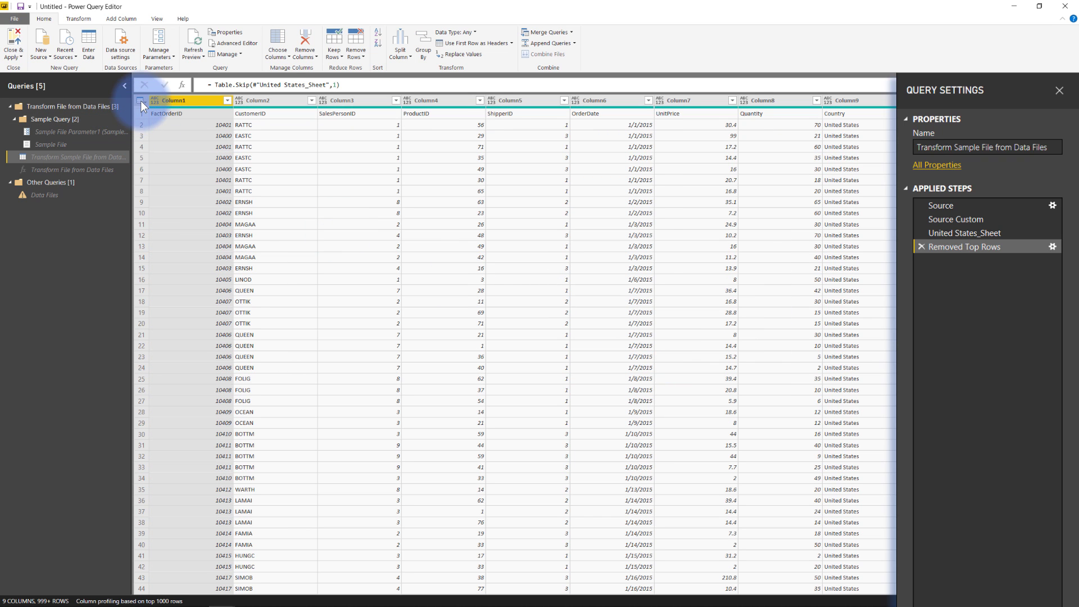
left_click(183, 113)
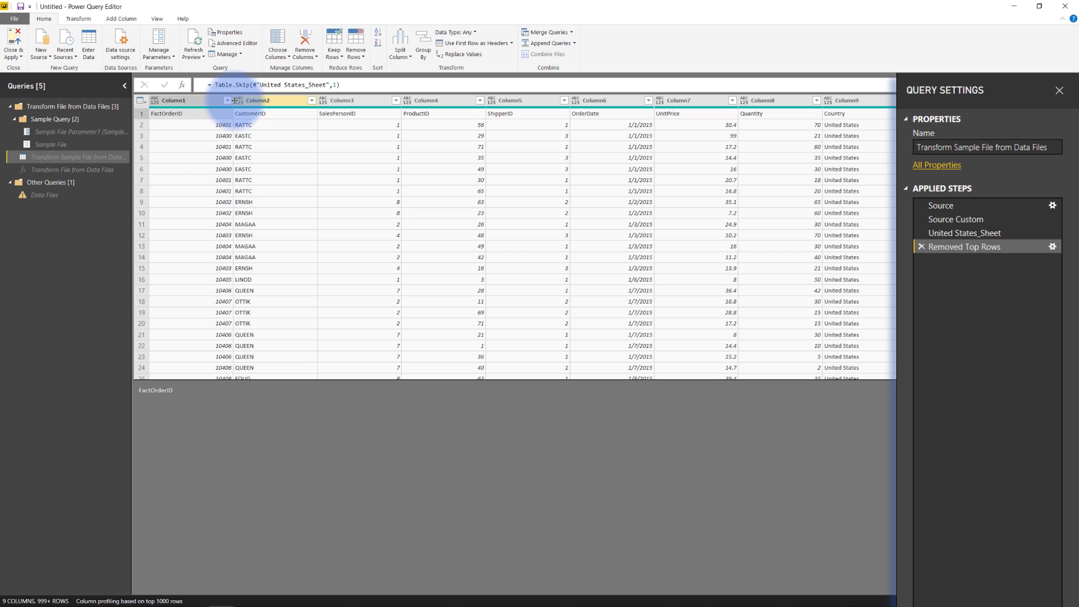
scroll(217, 160, "down", 20)
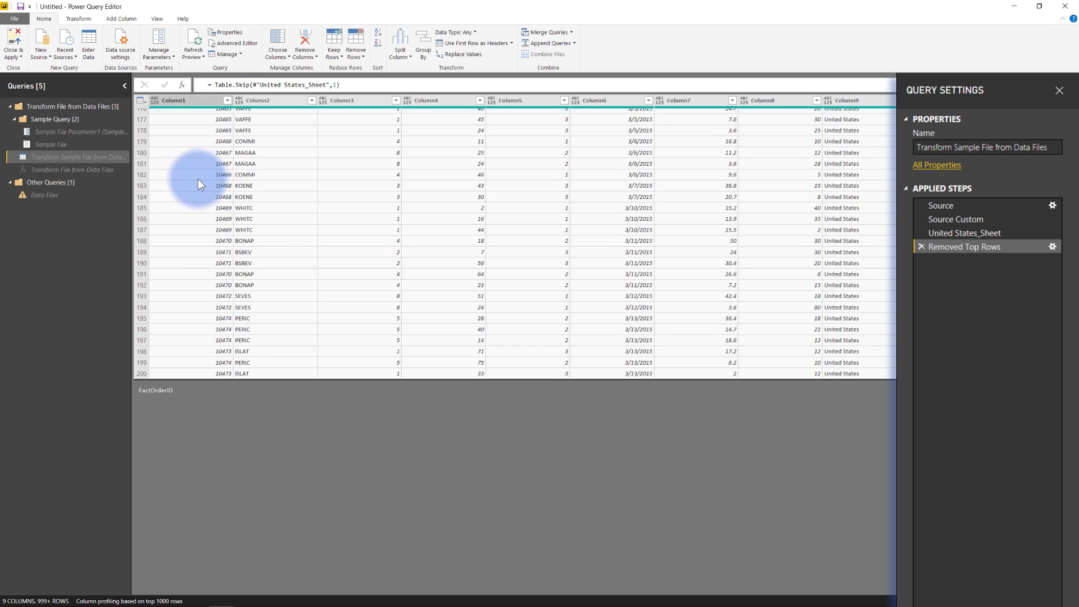
scroll(197, 191, "down", 20)
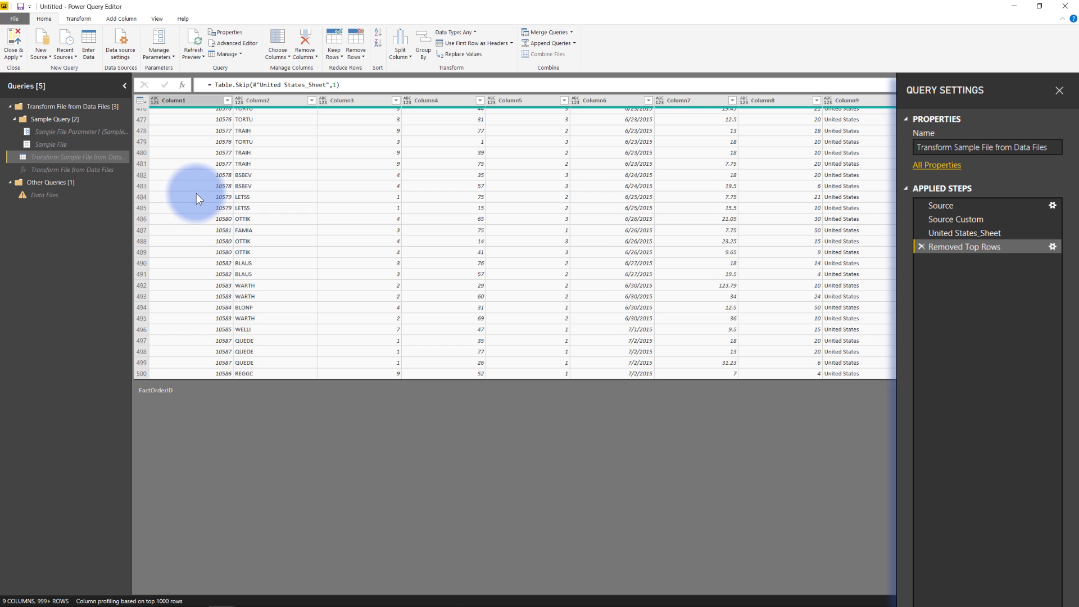
scroll(194, 191, "down", 20)
left_click(141, 373)
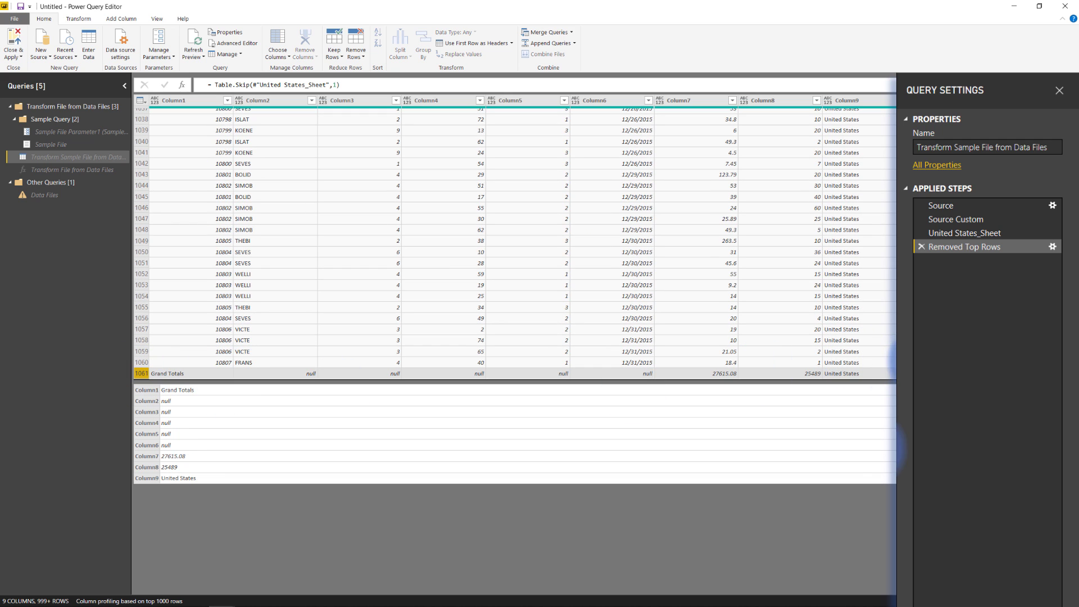
left_click(934, 247)
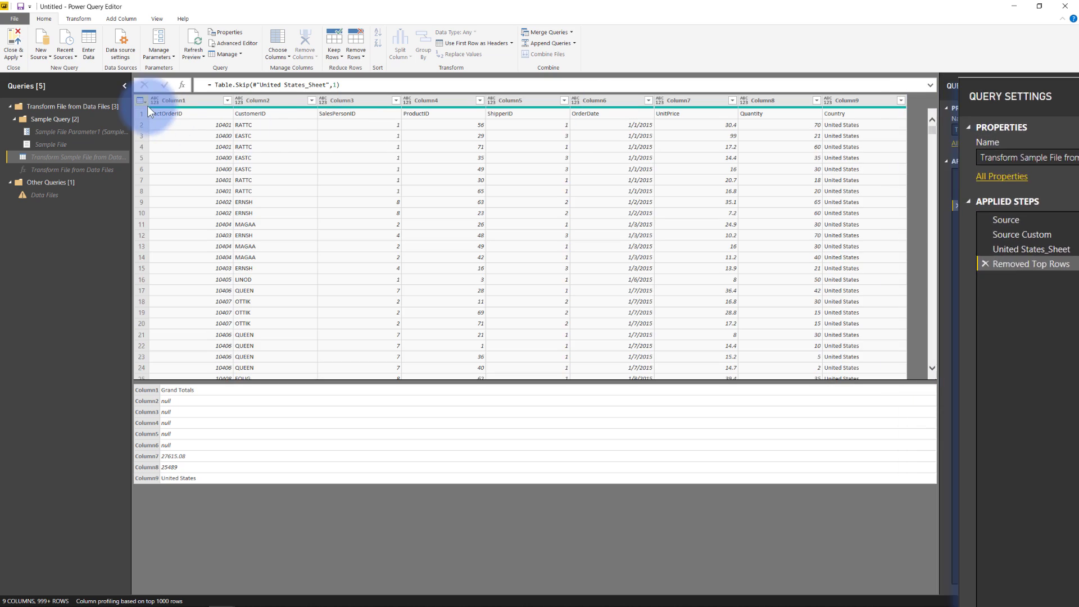
Remove the bottom 1 row (Grand Totals) and use the first row as headers.
left_click(140, 99)
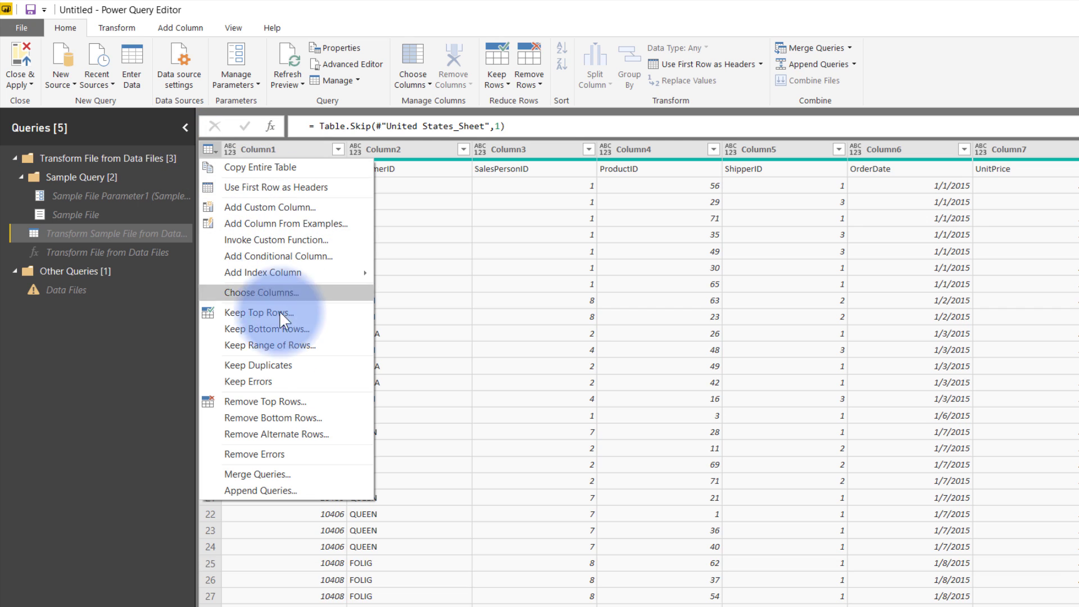
left_click(285, 417)
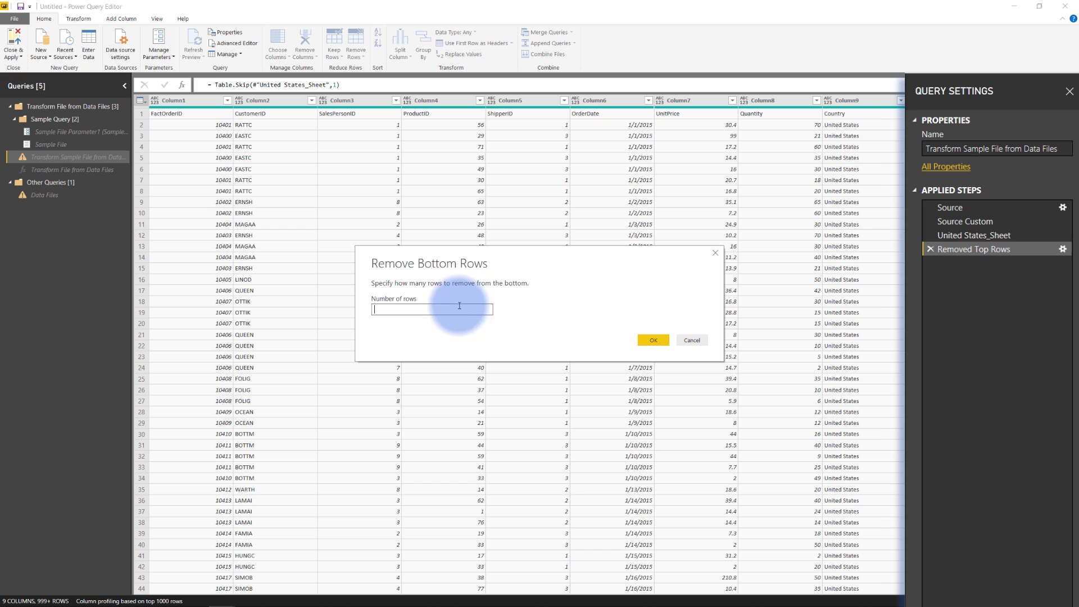
type("1")
left_click(666, 341)
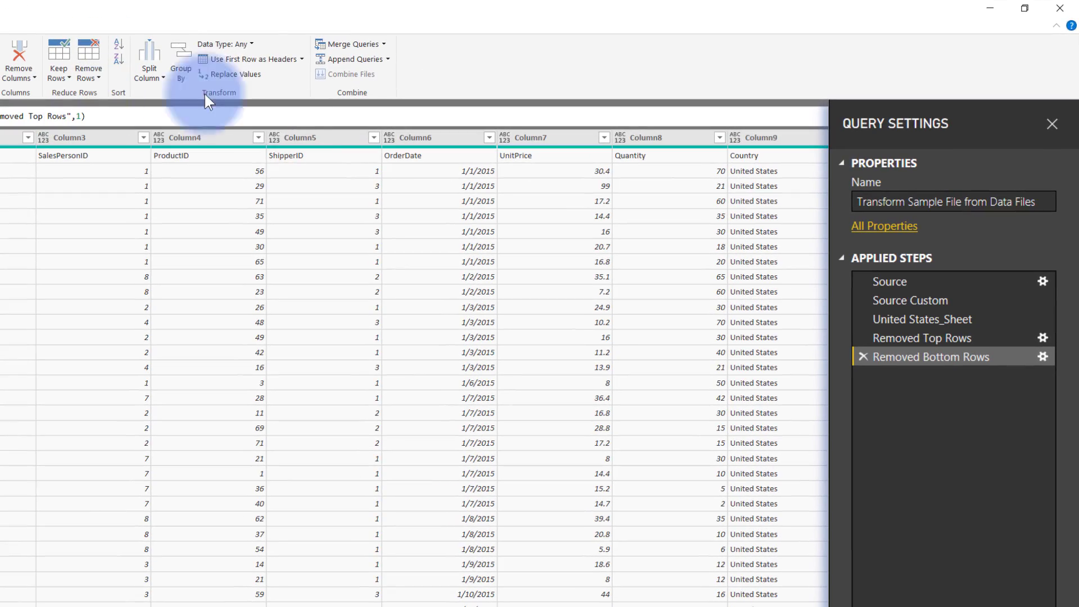
left_click(251, 61)
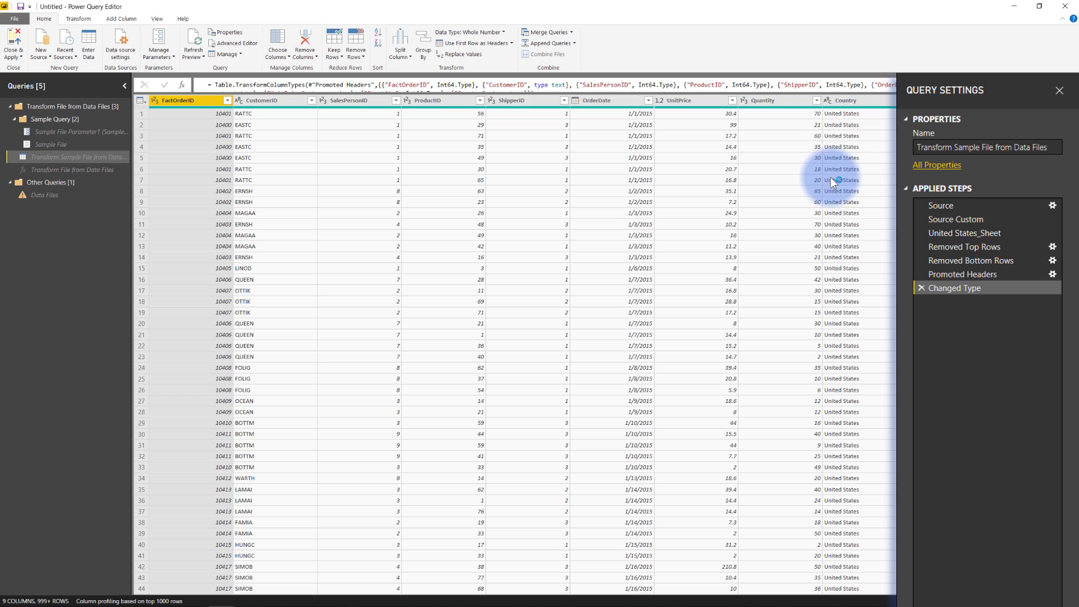
Delete Changed Type and add a step after Promoted Headers with formula = #"Source Custom".
left_click(920, 288)
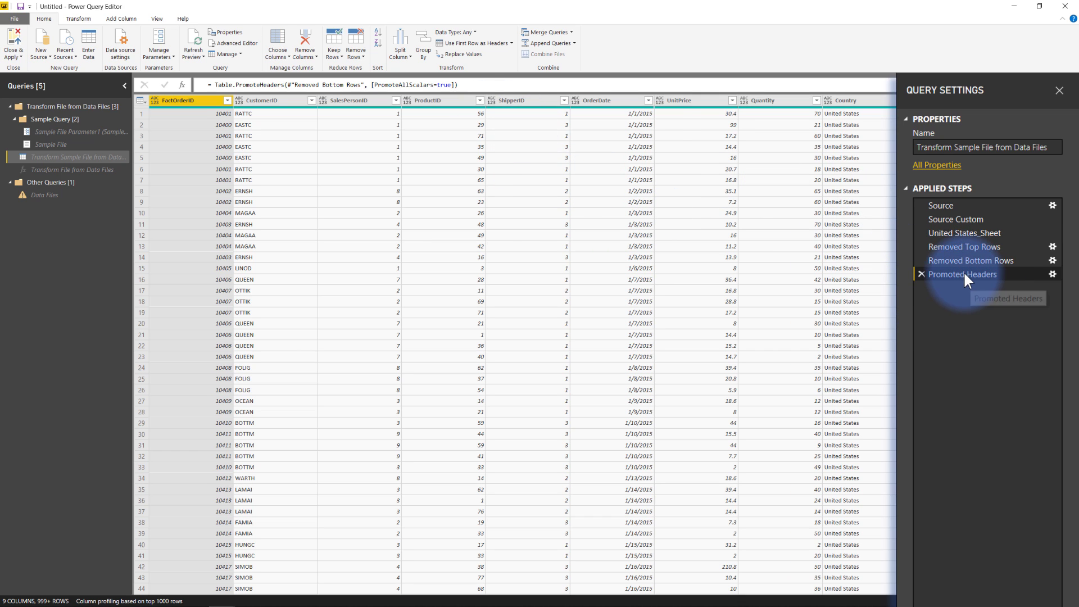
right_click(949, 275)
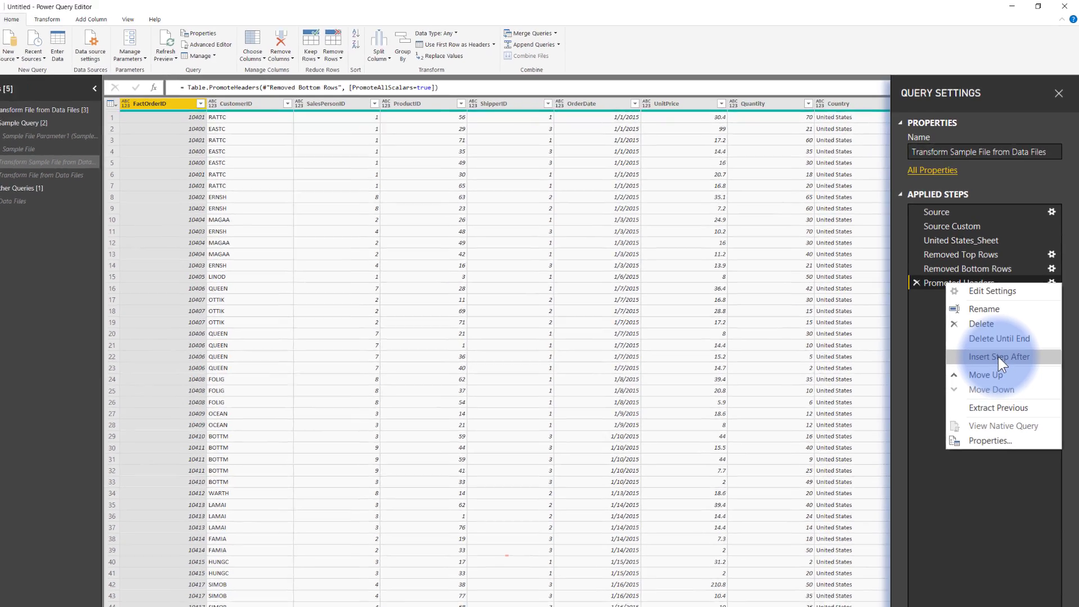
left_click(1001, 345)
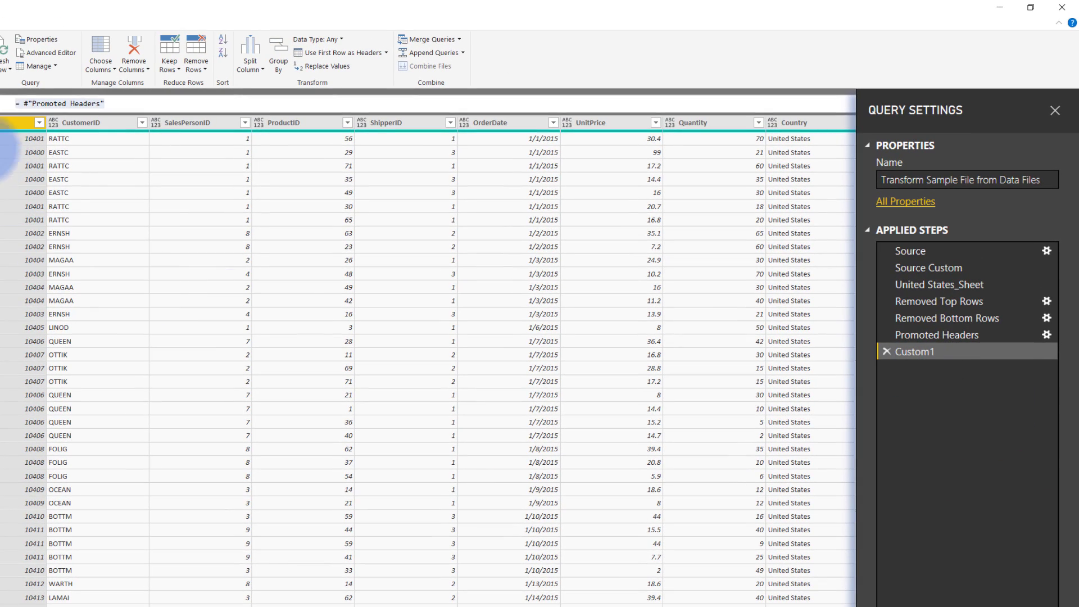
key("shift+End")
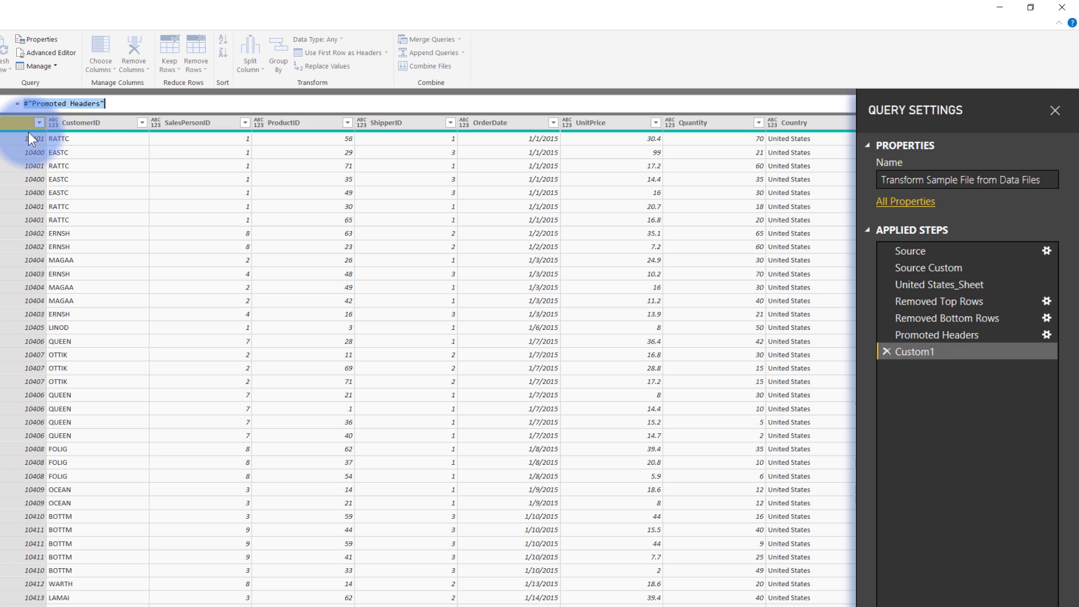
key("End")
key("ctrl+shift+Left")
key("ctrl+shift+Left")
type("Source Custom\"")
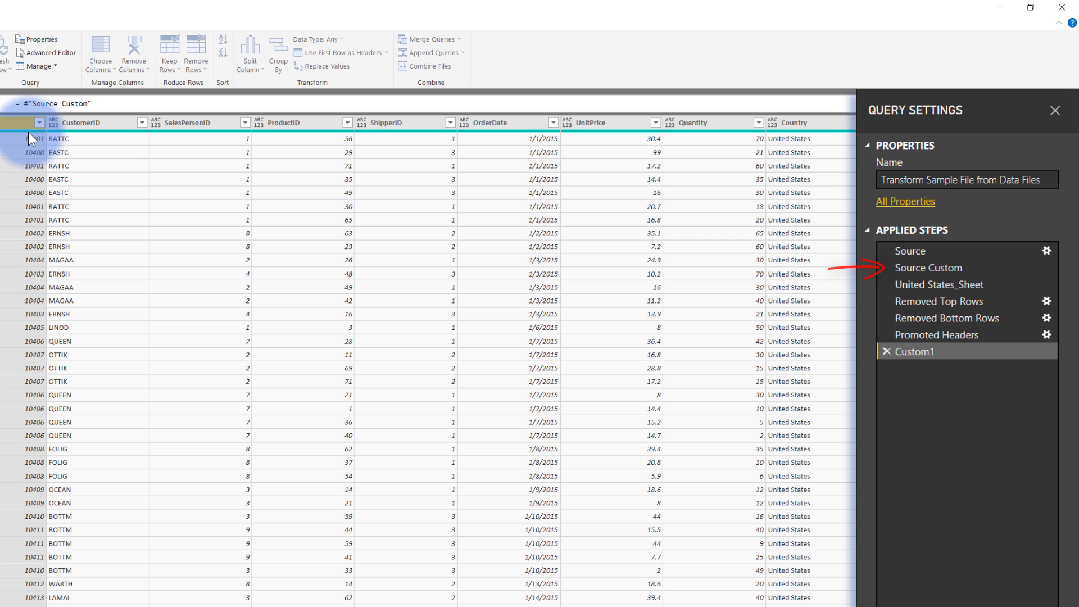
key("Return")
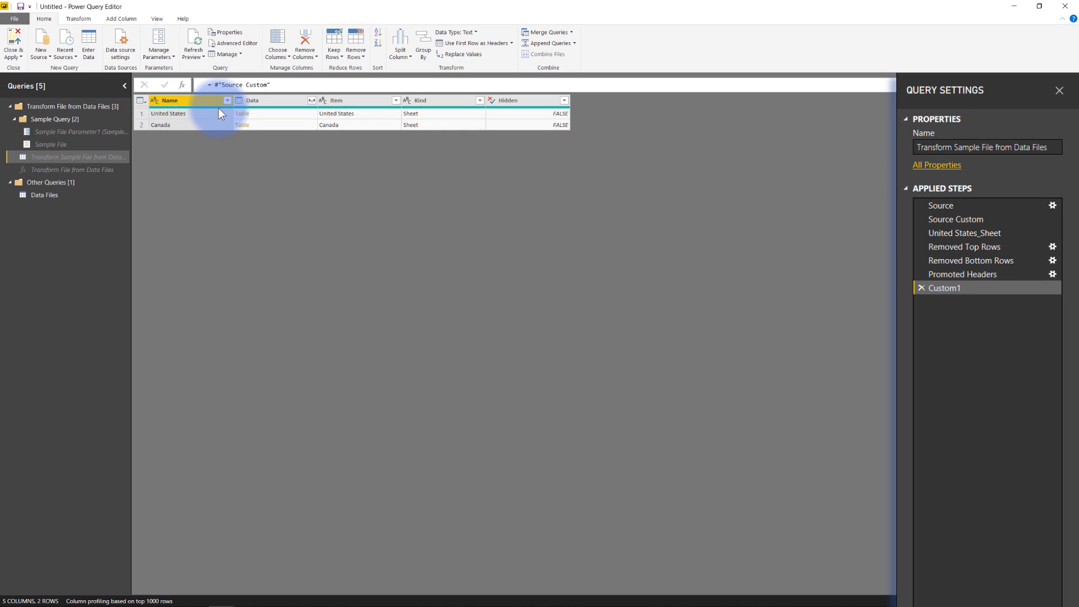
Open the Canada table and rename the new custom step Source Canada.
left_click(244, 126)
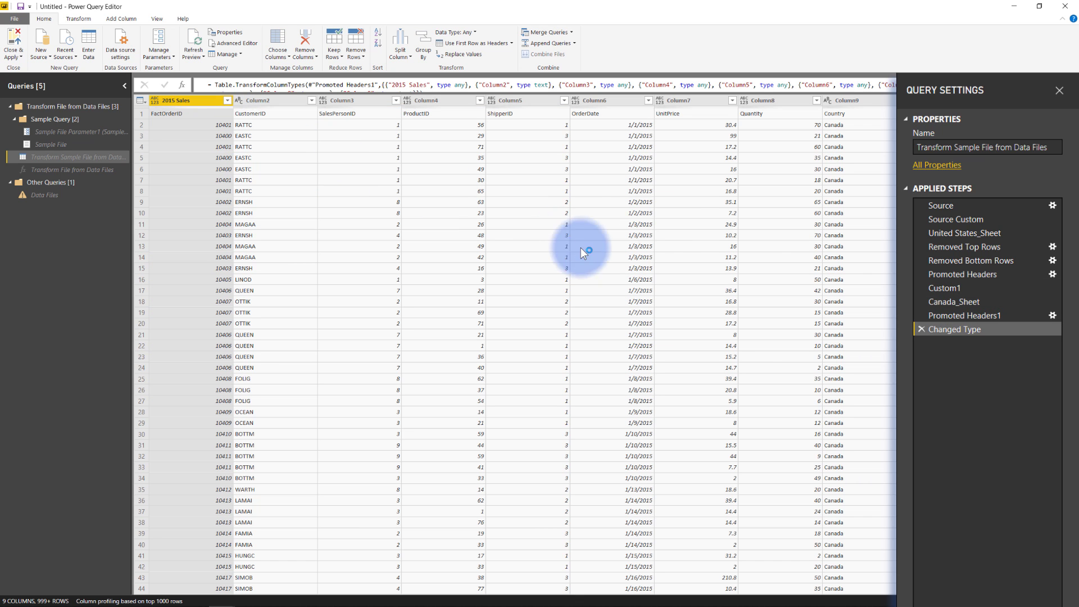
left_click(951, 289)
right_click(952, 290)
left_click(967, 315)
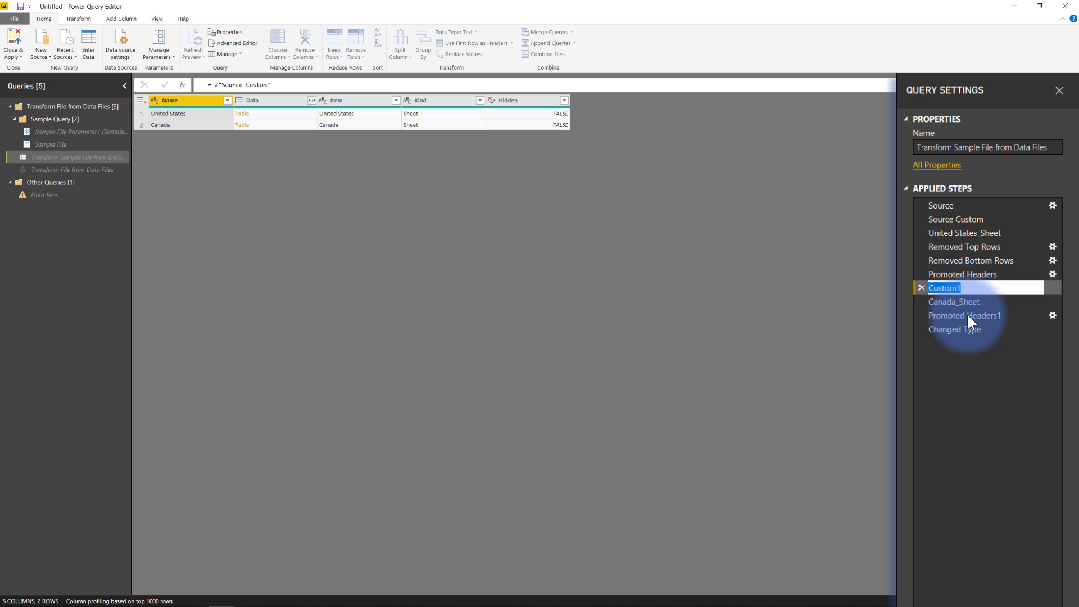
type("Source Canada")
key("Return")
Rename the Source Custom step to Source United States.
left_click(950, 219)
right_click(953, 220)
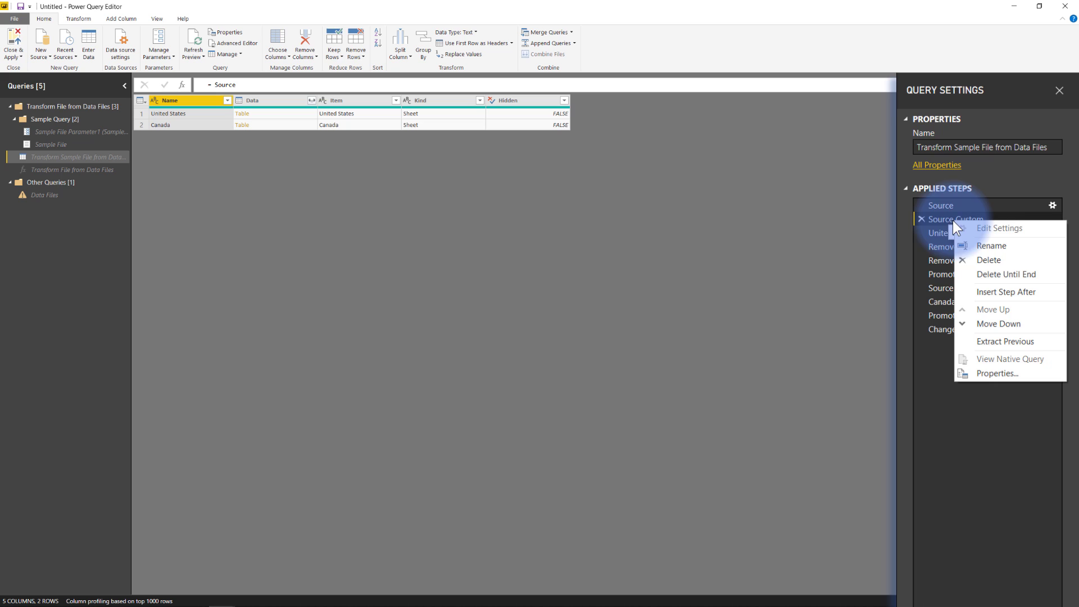
left_click(994, 245)
key("End")
key("ctrl+shift+Left")
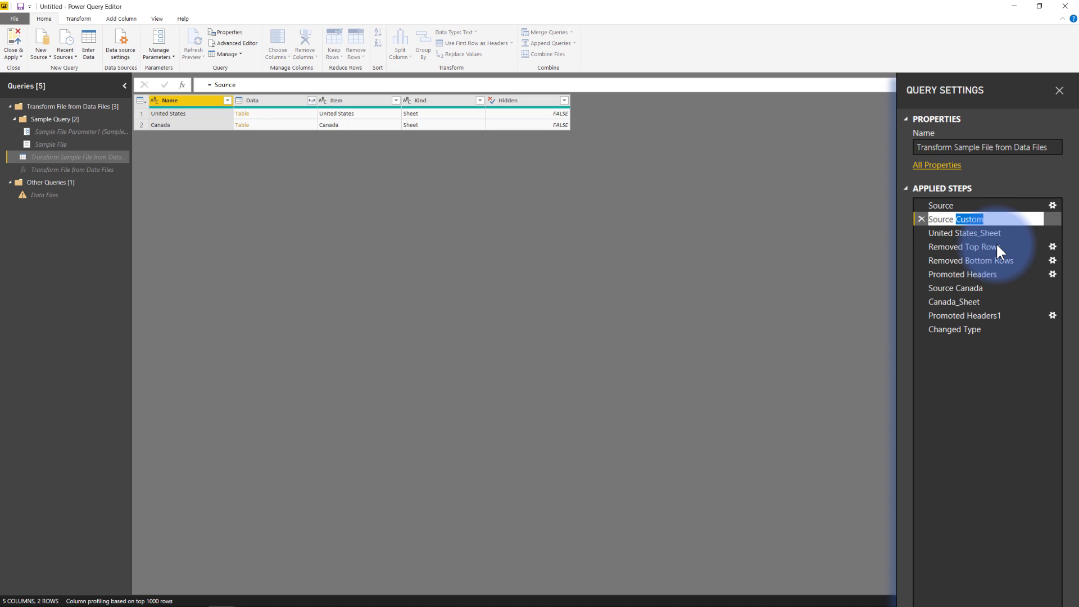
type("US")
type("ited States")
key("Return")
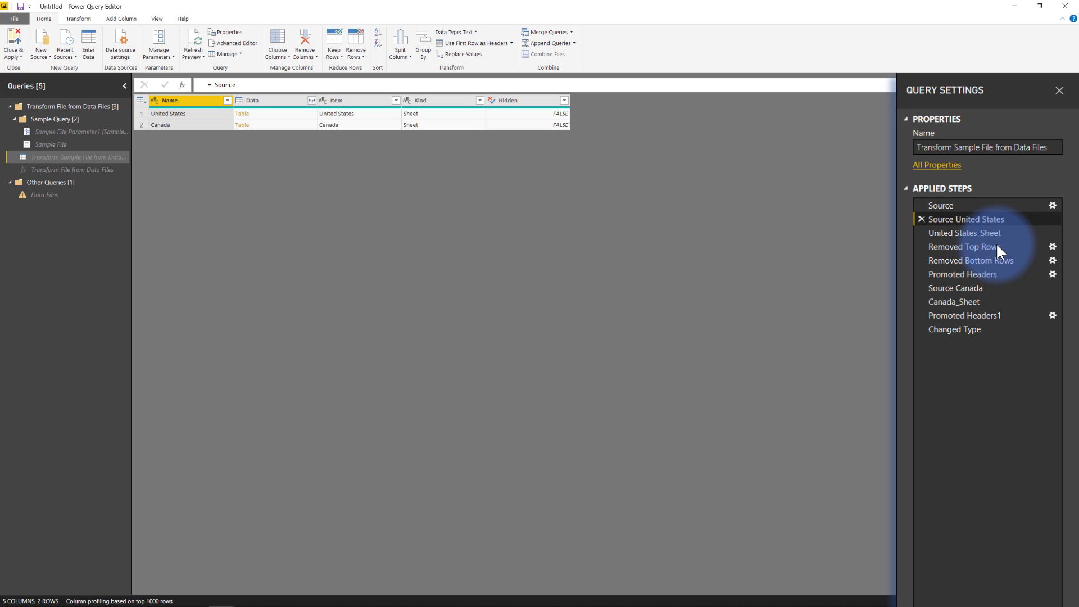
left_click(956, 288)
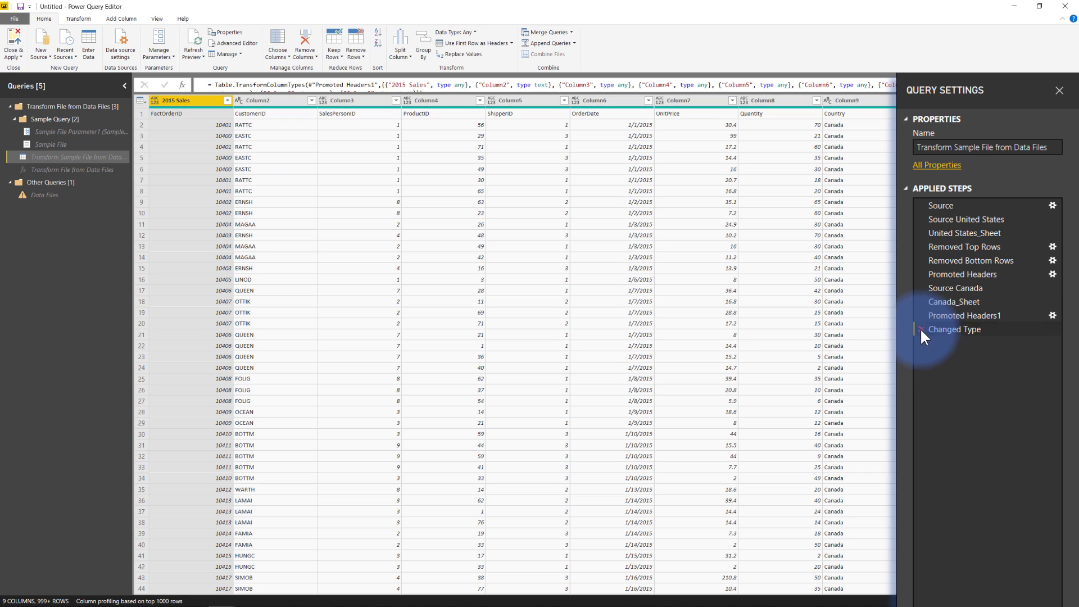
Delete Canada's Changed Type and Promoted Headers1 steps and remove the top 1 row.
left_click(920, 329)
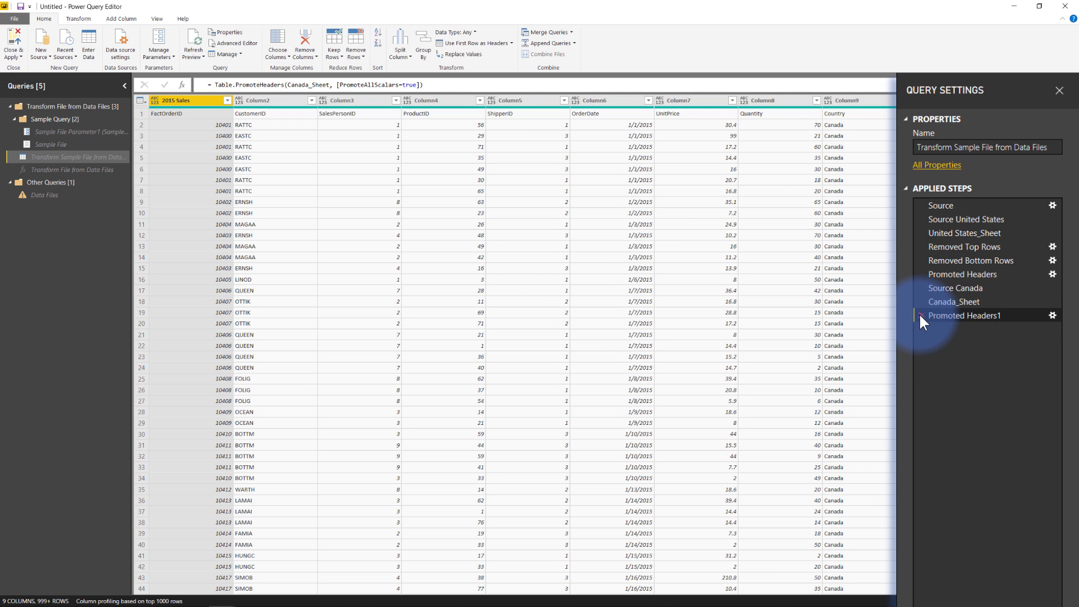
left_click(920, 314)
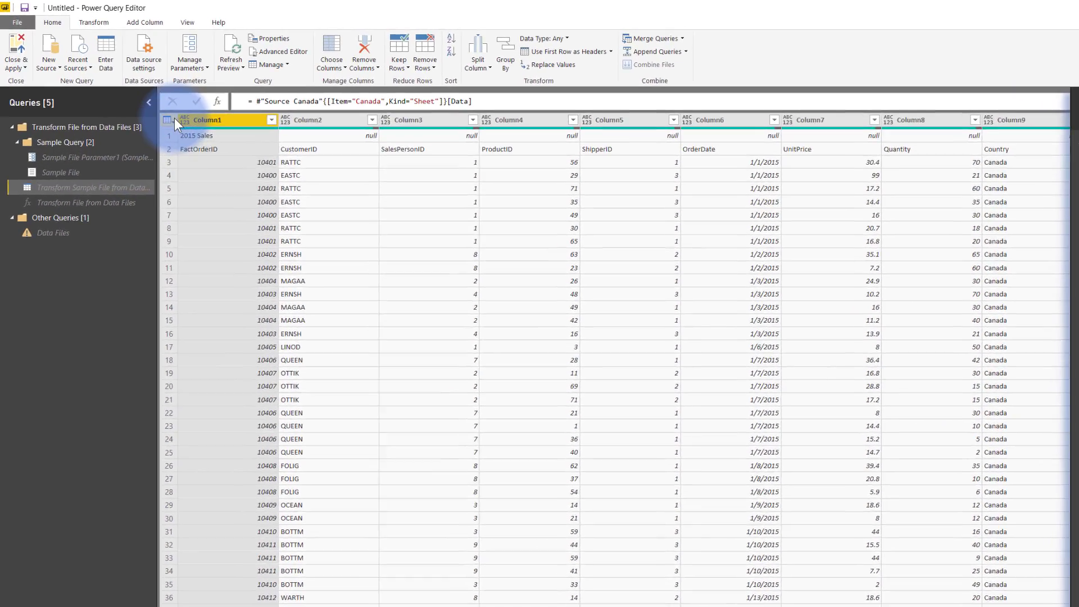
left_click(141, 100)
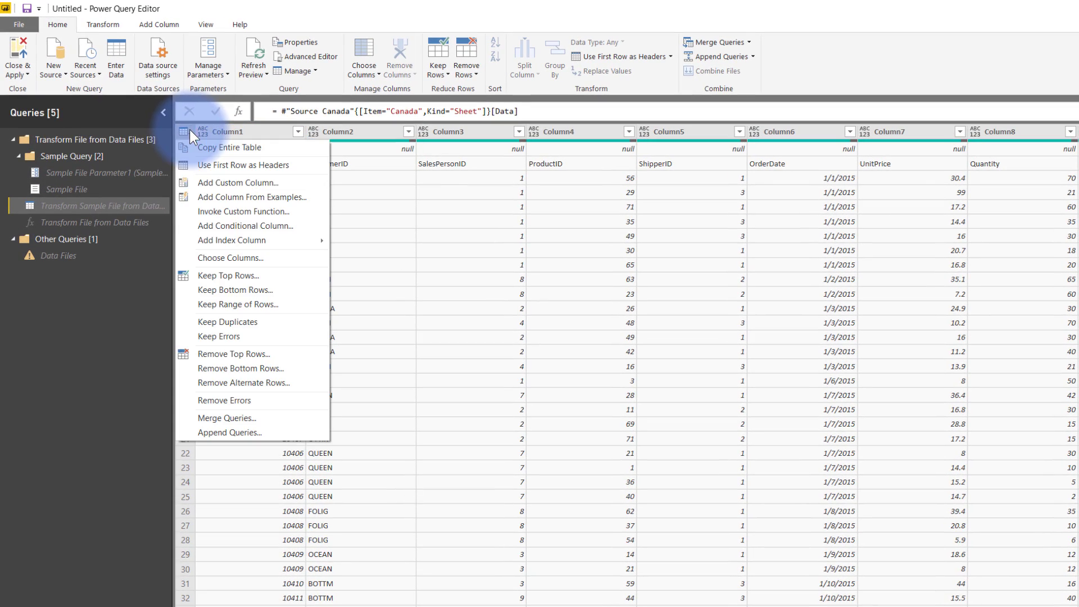
left_click(216, 353)
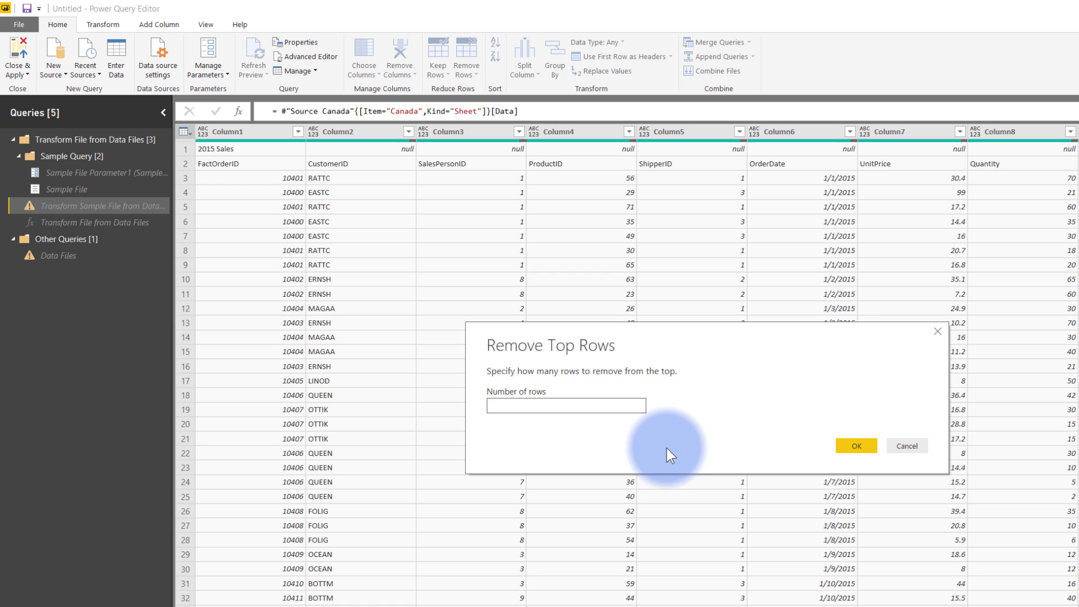
type("1")
left_click(856, 446)
Review Column1's values without filtering, then use the first row as headers.
left_click(267, 154)
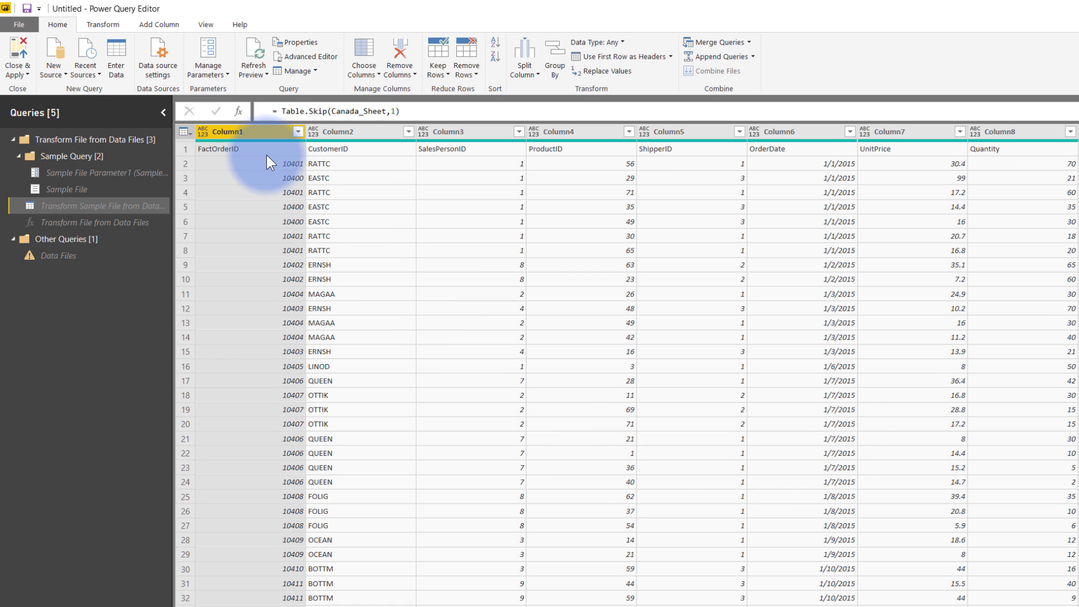
left_click(299, 132)
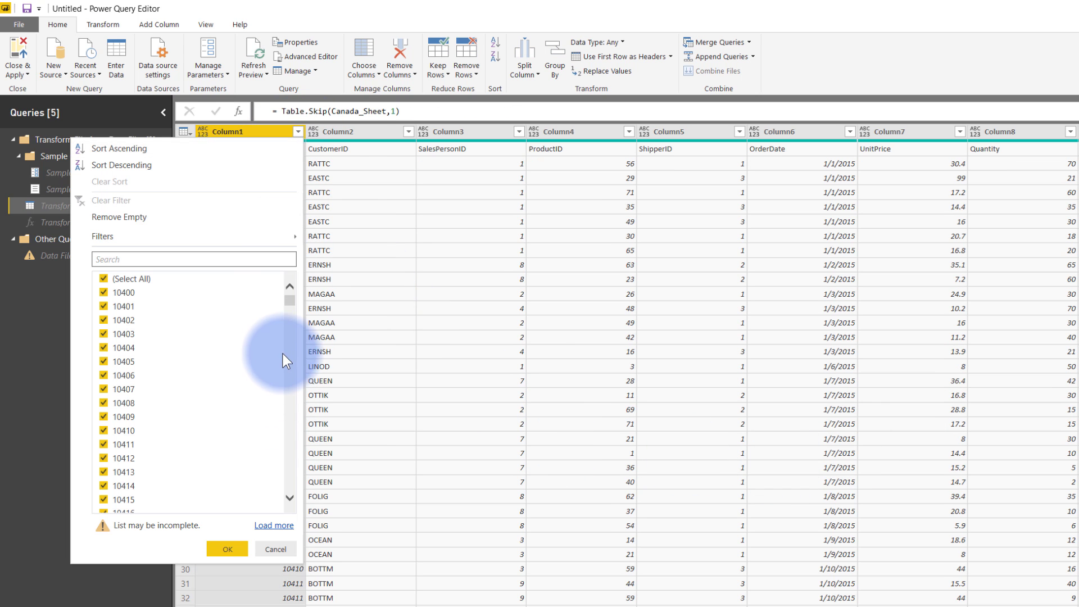
left_click(284, 526)
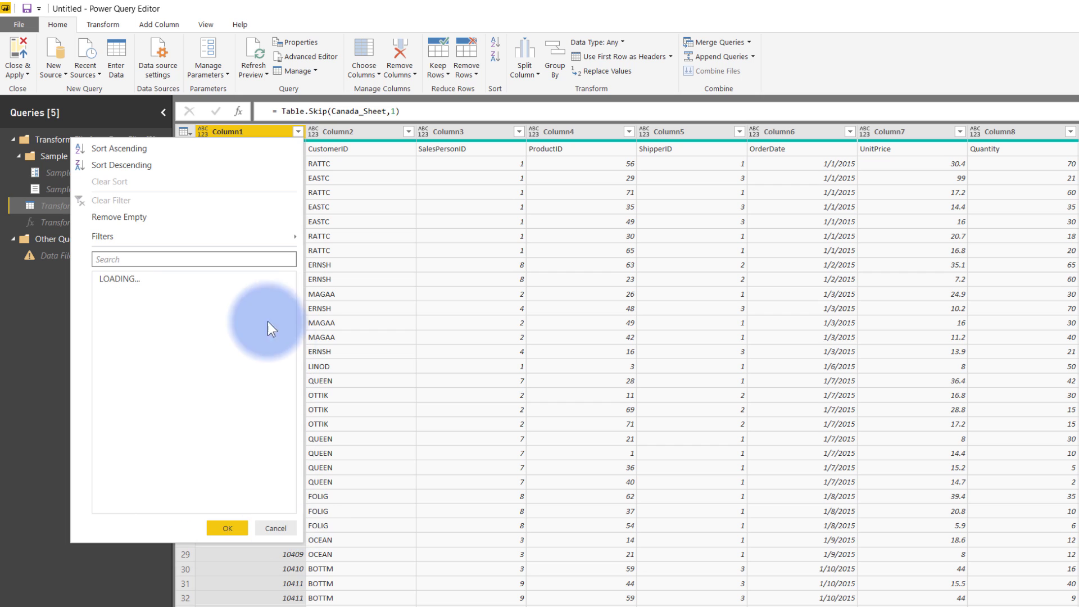
mouse_move(287, 302)
left_mouse_down()
mouse_move(295, 503)
mouse_move(289, 301)
left_mouse_up()
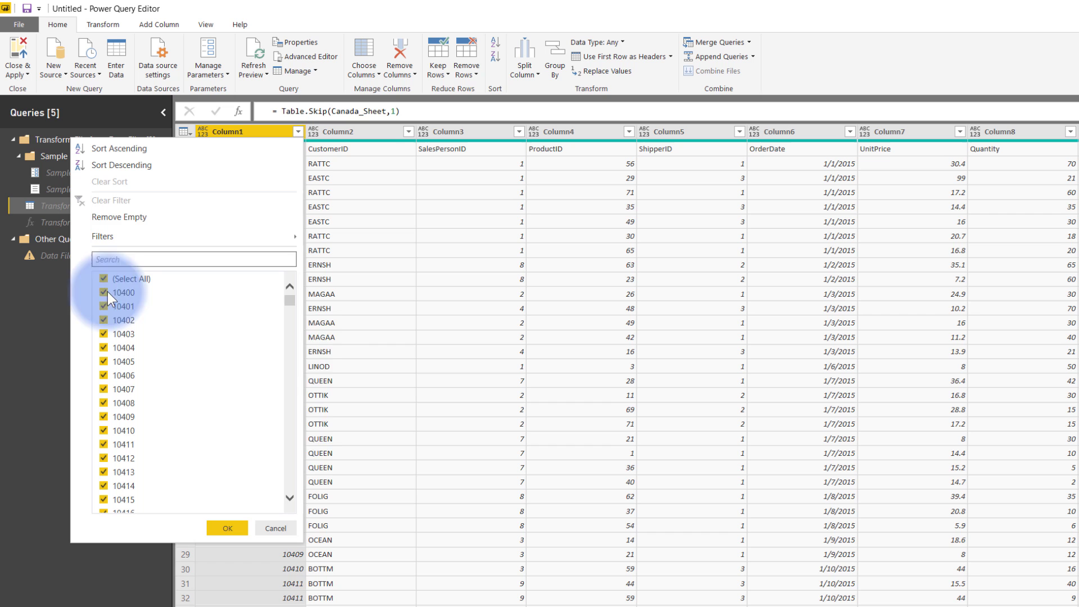
left_click(267, 532)
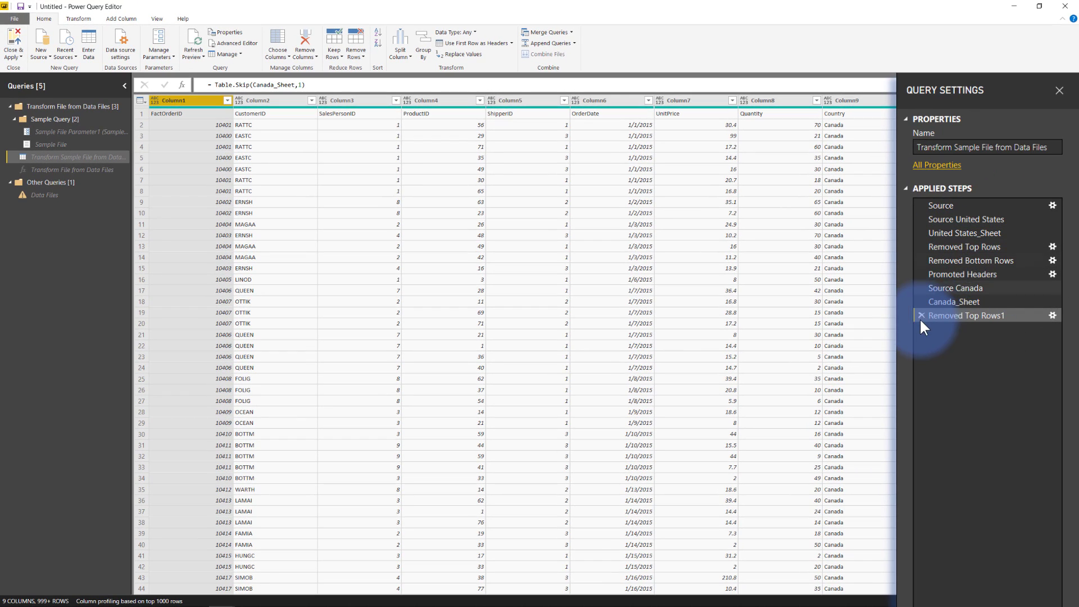
left_click(461, 45)
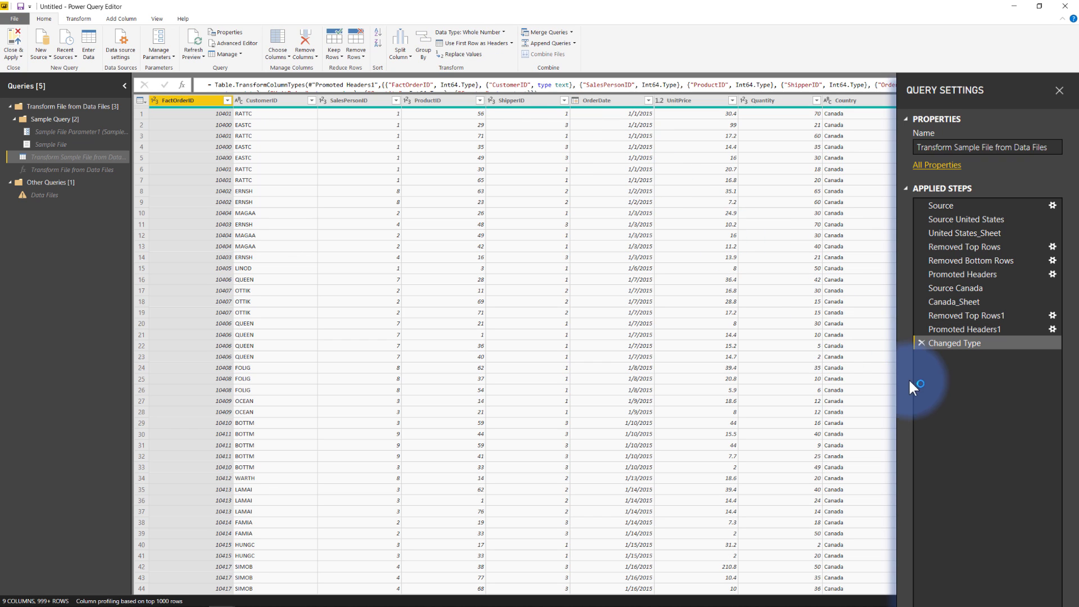
Delete the Canada Changed Type step and return to the US Promoted Headers step.
left_click(920, 343)
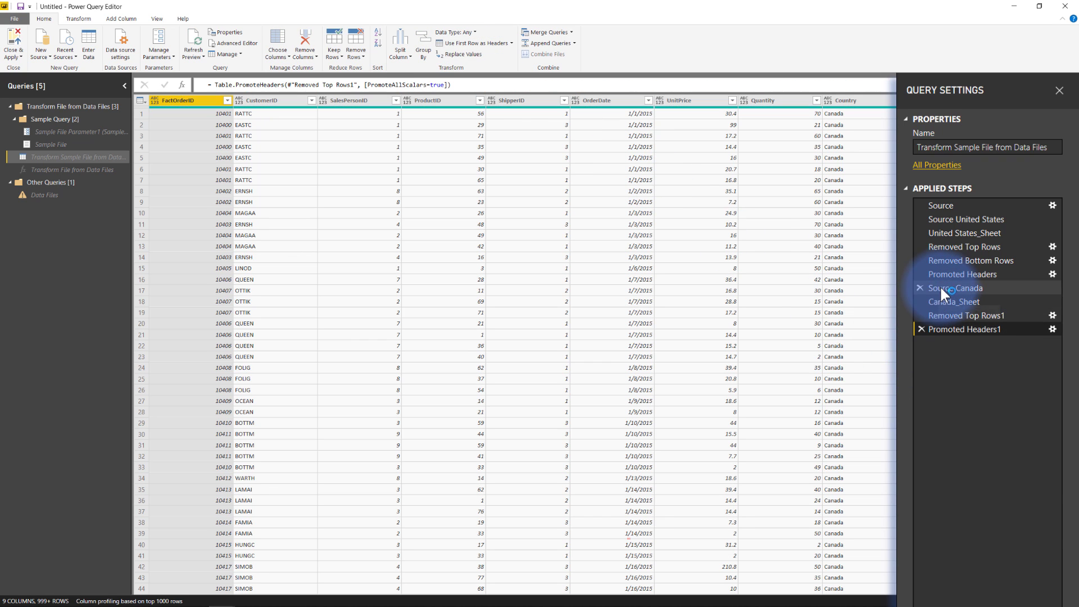
left_click_drag(945, 318, 879, 229)
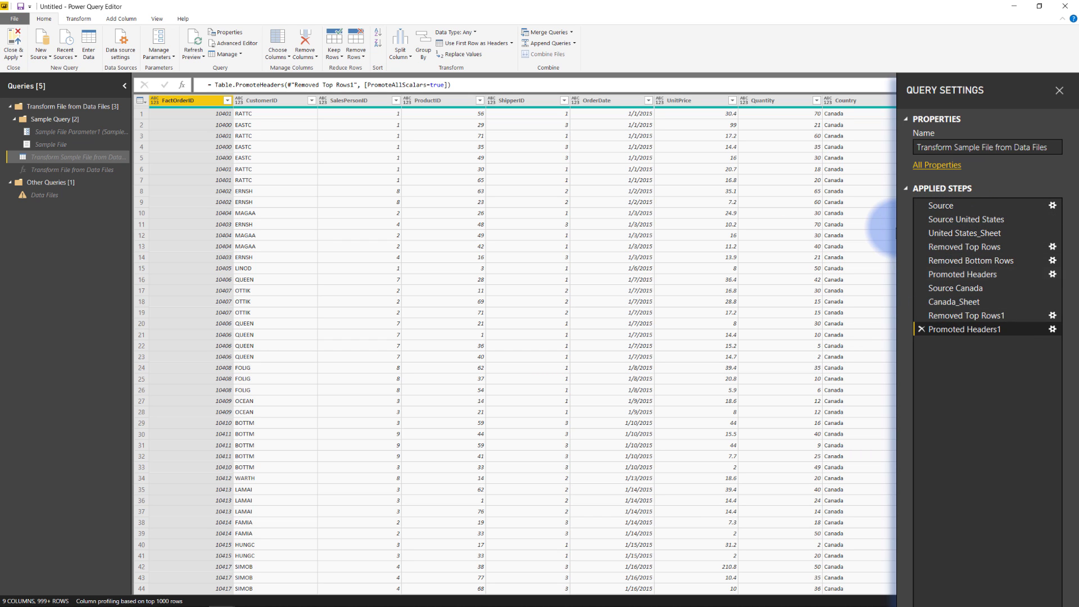
left_click_drag(943, 220, 639, 151)
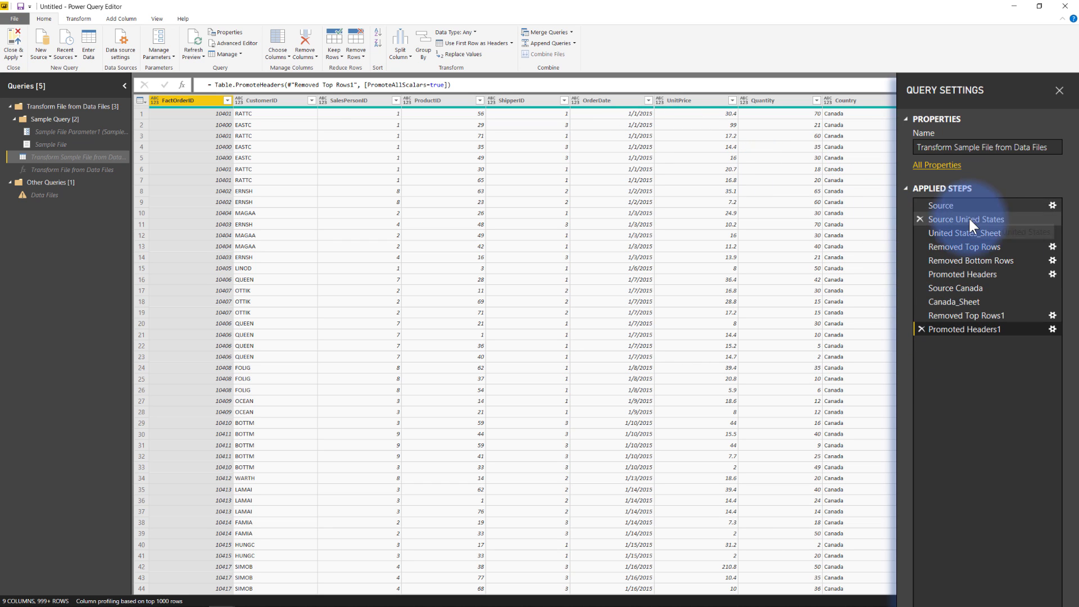
left_click_drag(956, 276, 299, 100)
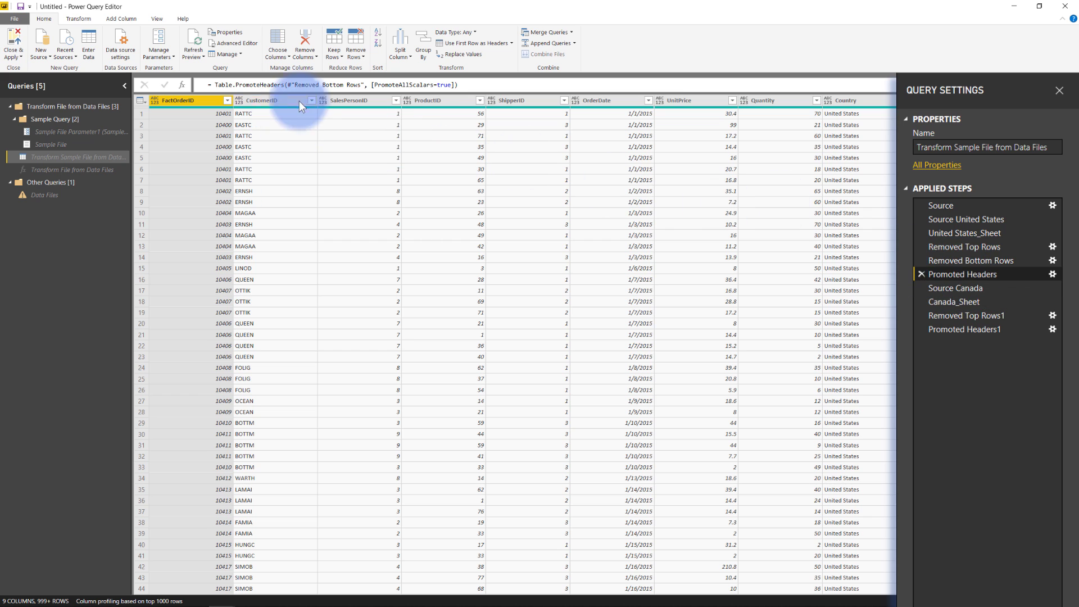
left_click_drag(877, 154, 957, 271)
Insert a step after Promoted Headers and name it --Final US Table--.
right_click(957, 272)
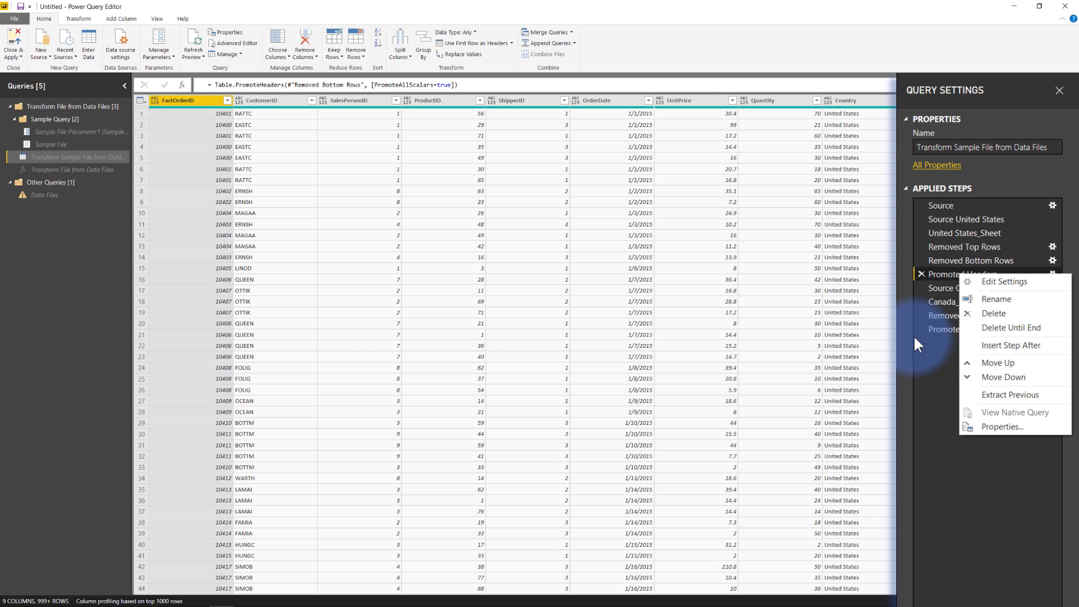
left_click(998, 346)
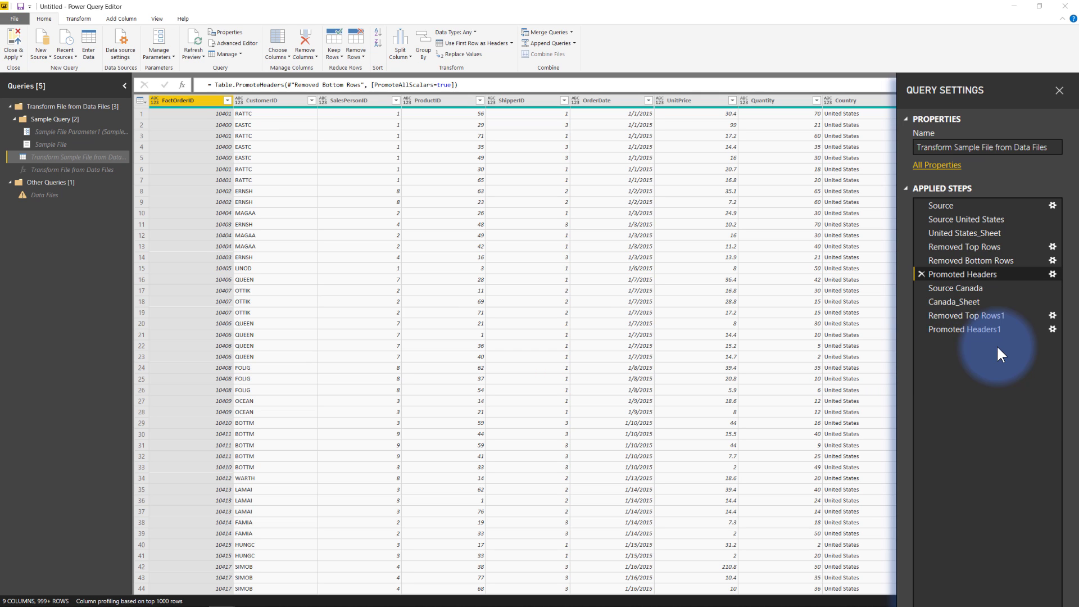
left_click(584, 331)
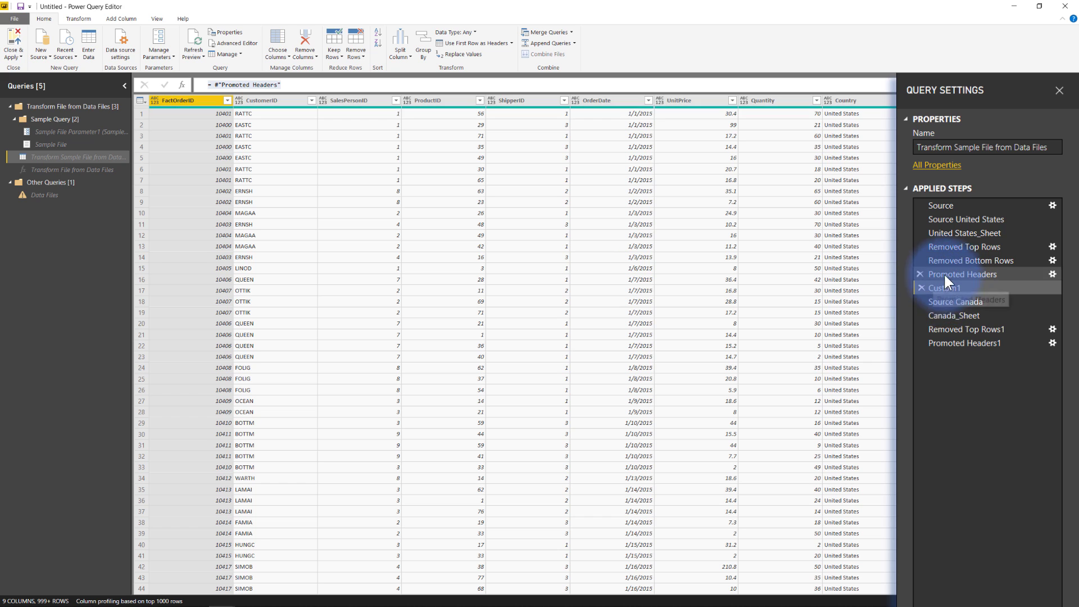
right_click(947, 288)
left_click(970, 309)
type("--")
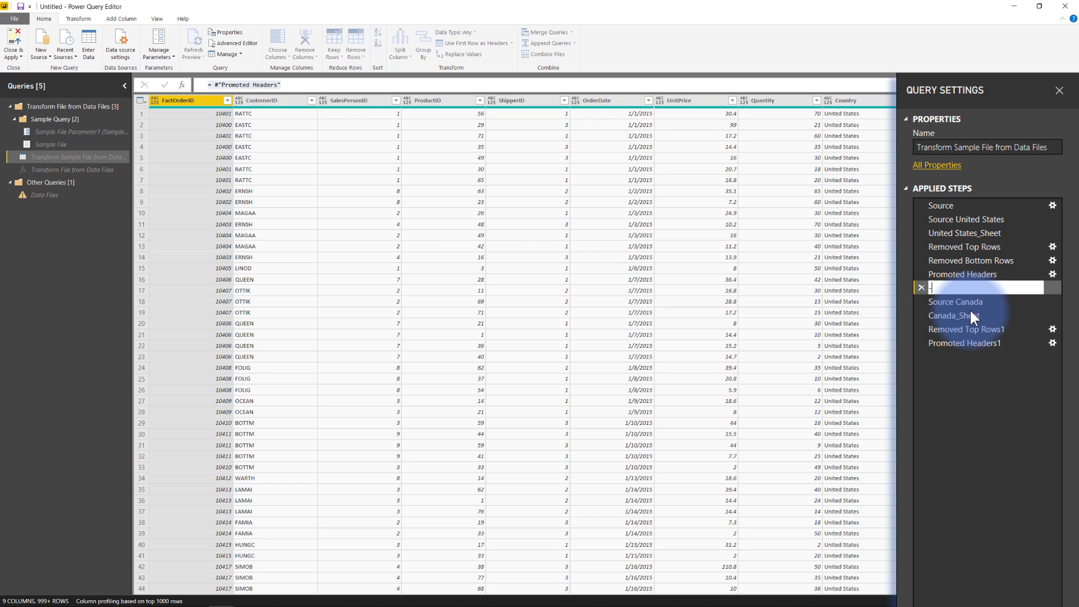
key("BackSpace")
type("-Final US Table--")
key("Return")
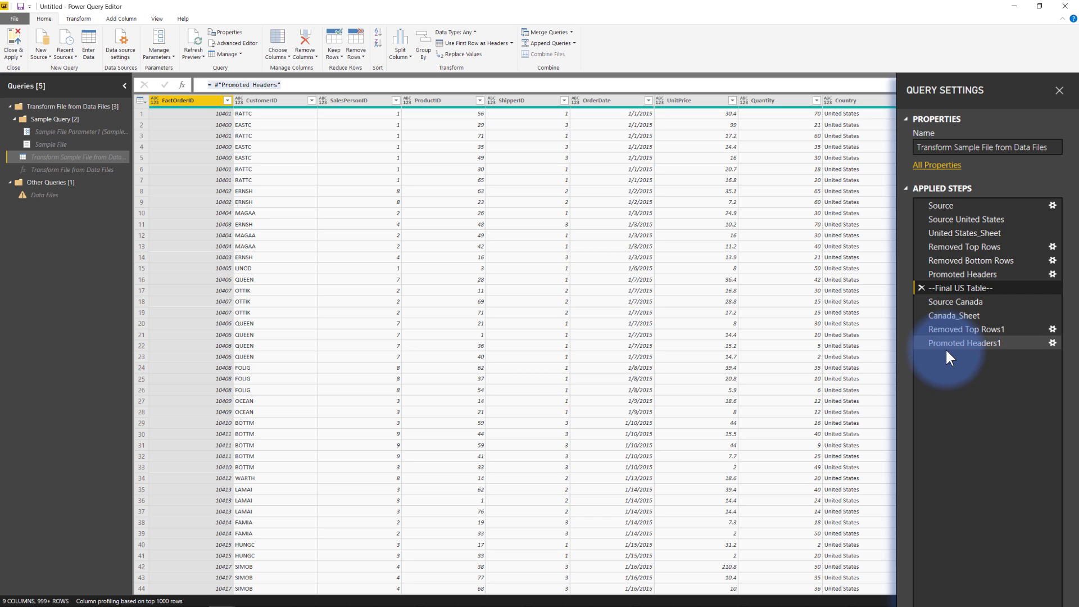
Insert a step after Promoted Headers1 and name it --Final Canada Table--.
left_click(948, 345)
right_click(948, 345)
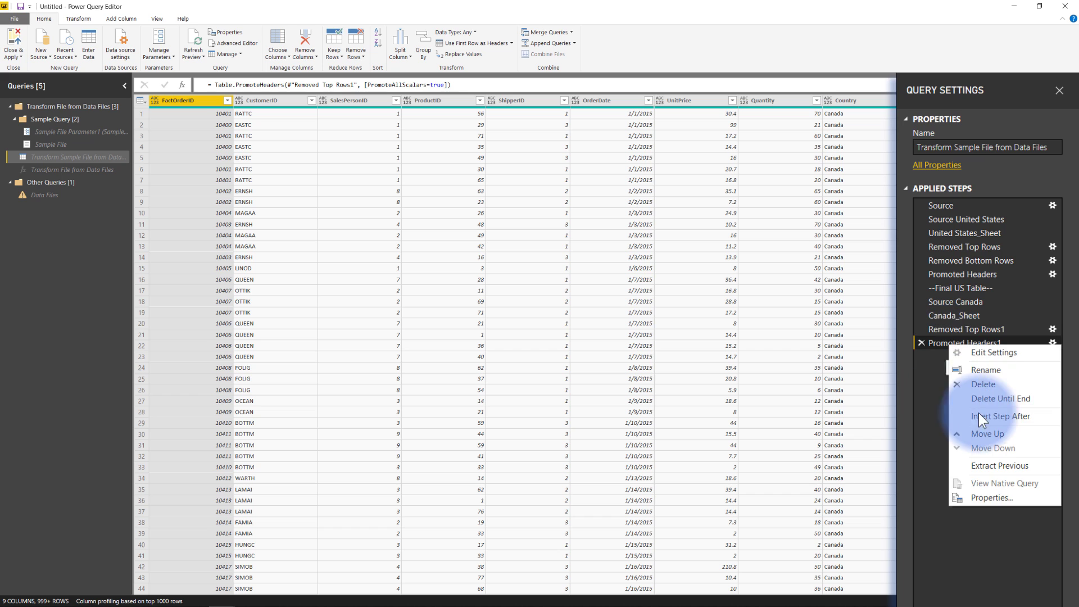
left_click(983, 417)
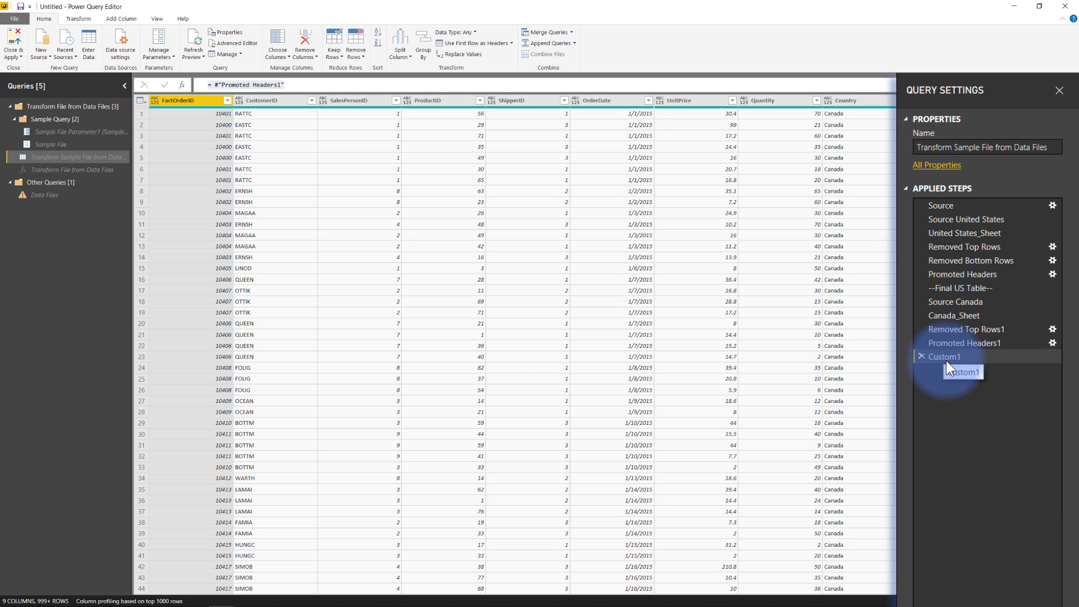
right_click(945, 357)
left_click(978, 382)
type("--Final Canada")
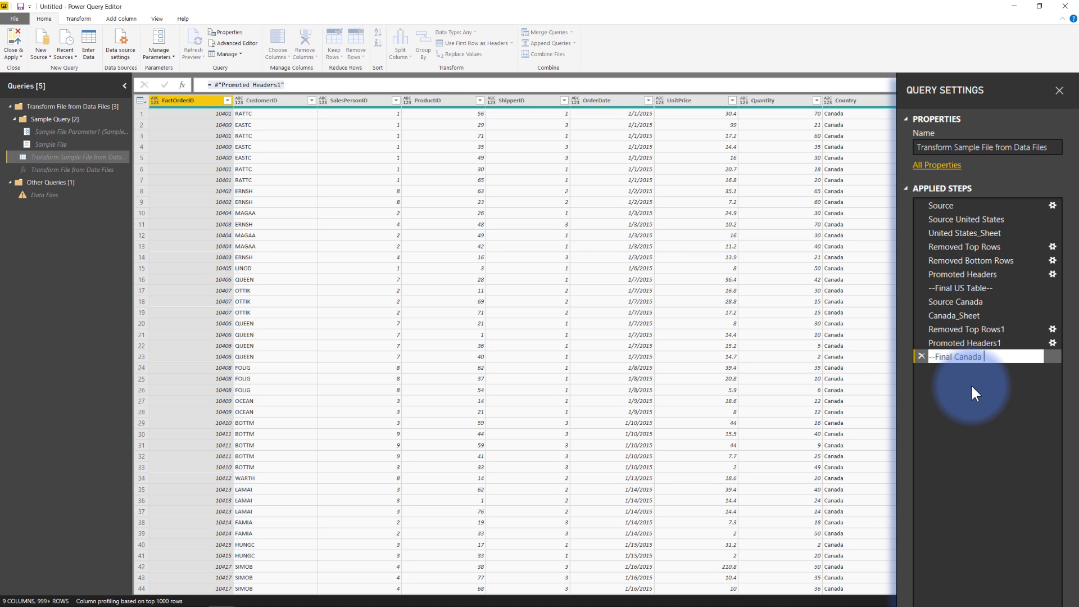
type(" Table--")
key("Return")
mouse_move(946, 329)
left_mouse_down()
mouse_move(946, 288)
mouse_move(947, 349)
left_mouse_up()
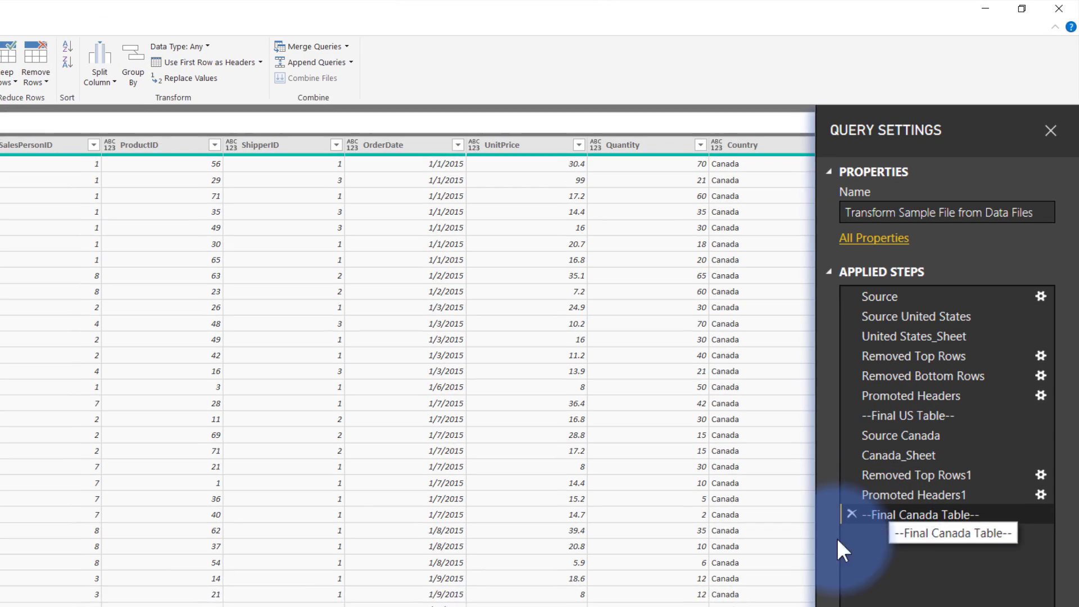
Append the current query to itself with Append Queries.
left_click(324, 62)
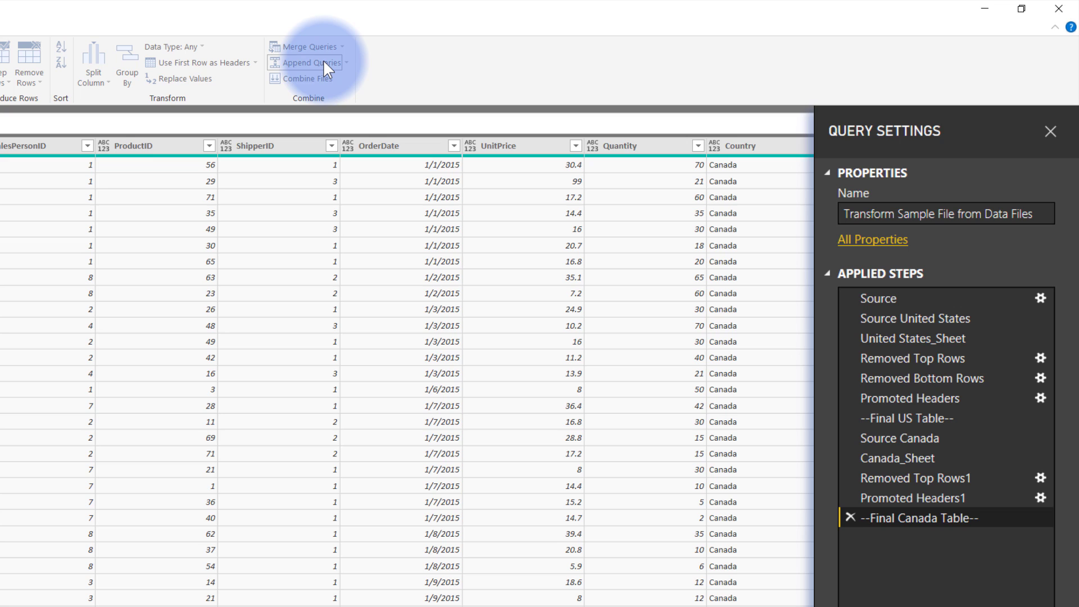
left_click(76, 453)
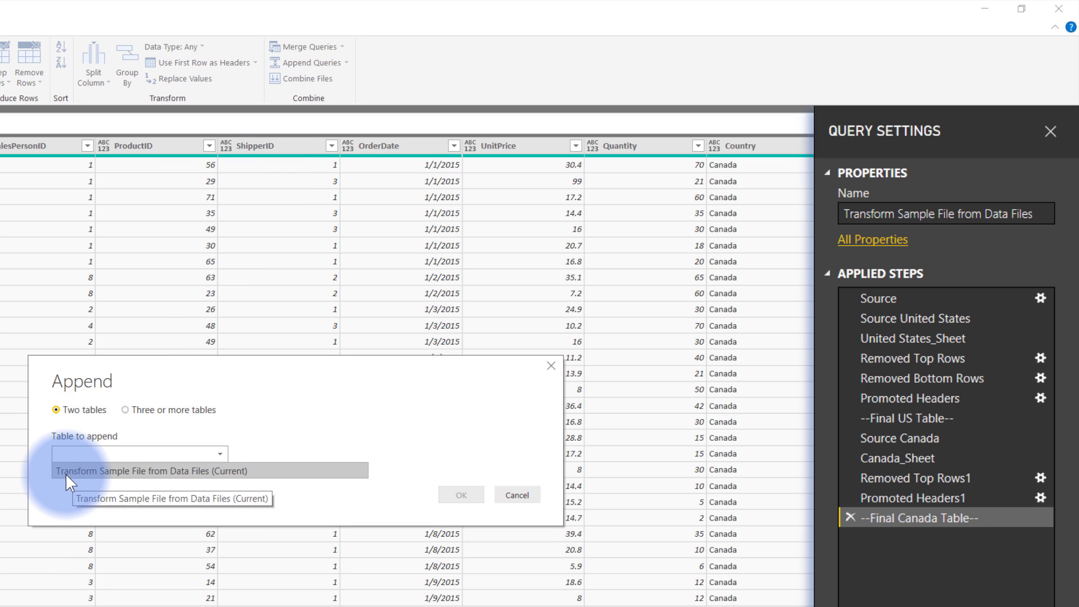
left_click(65, 474)
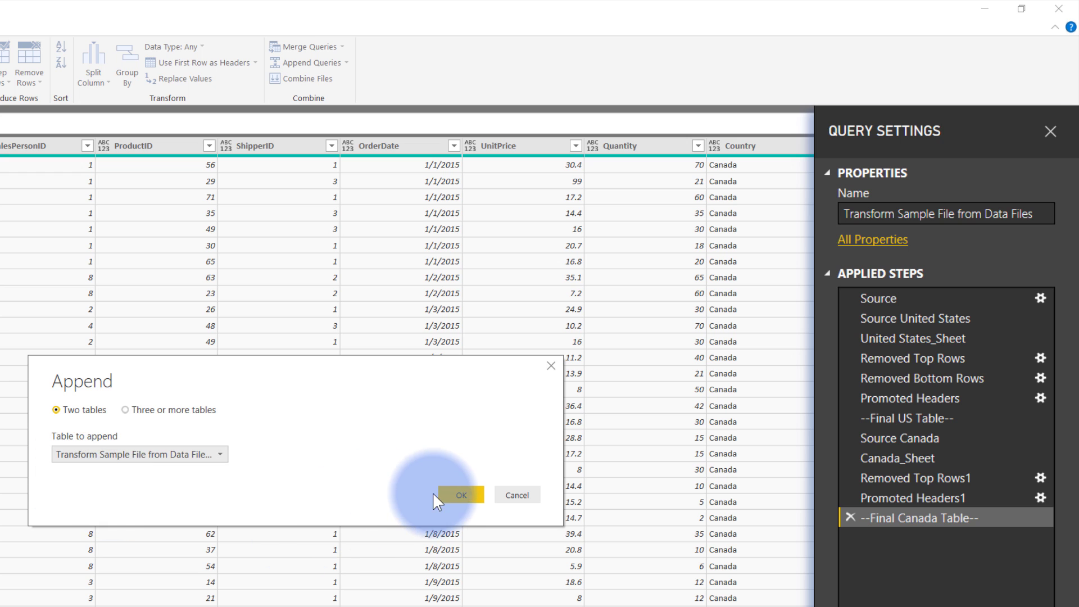
left_click(461, 495)
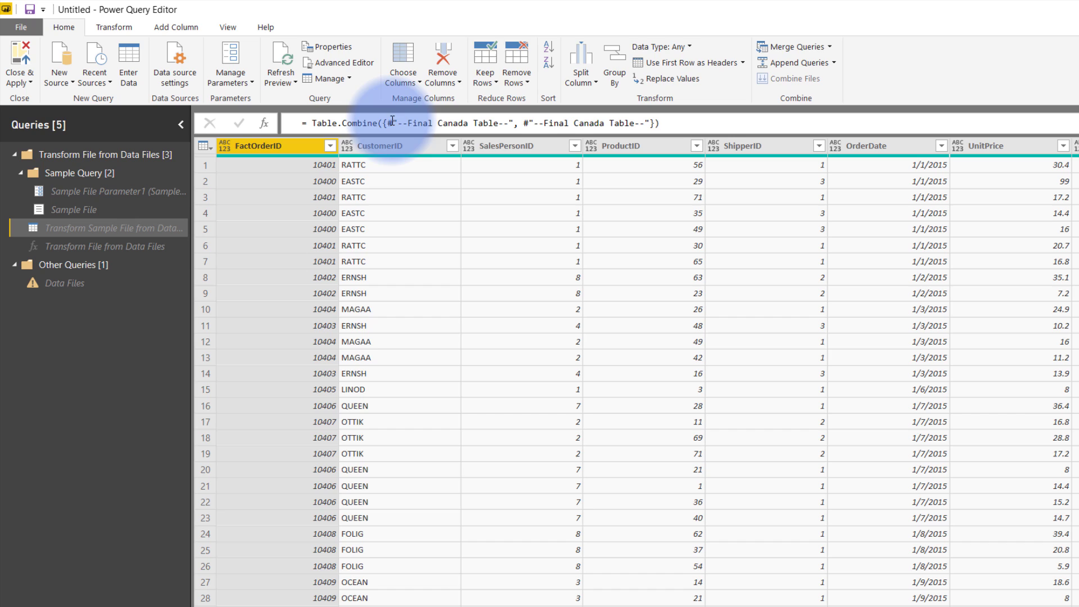
Edit the Table.Combine formula so the first table is #"--Final US Table--".
left_click(111, 123)
left_click_drag(387, 123, 652, 123)
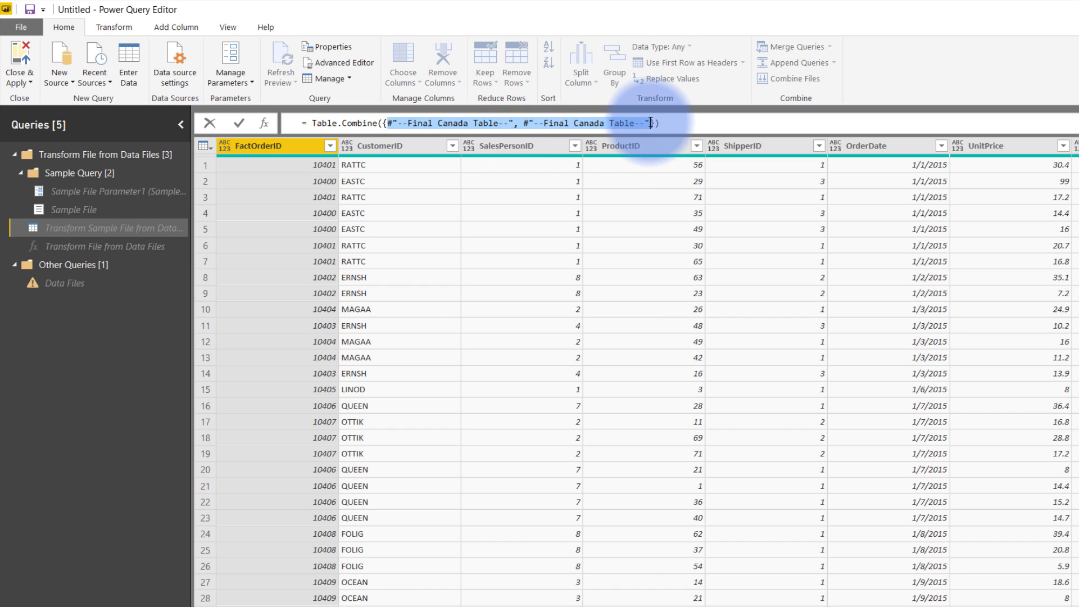
left_click(636, 123)
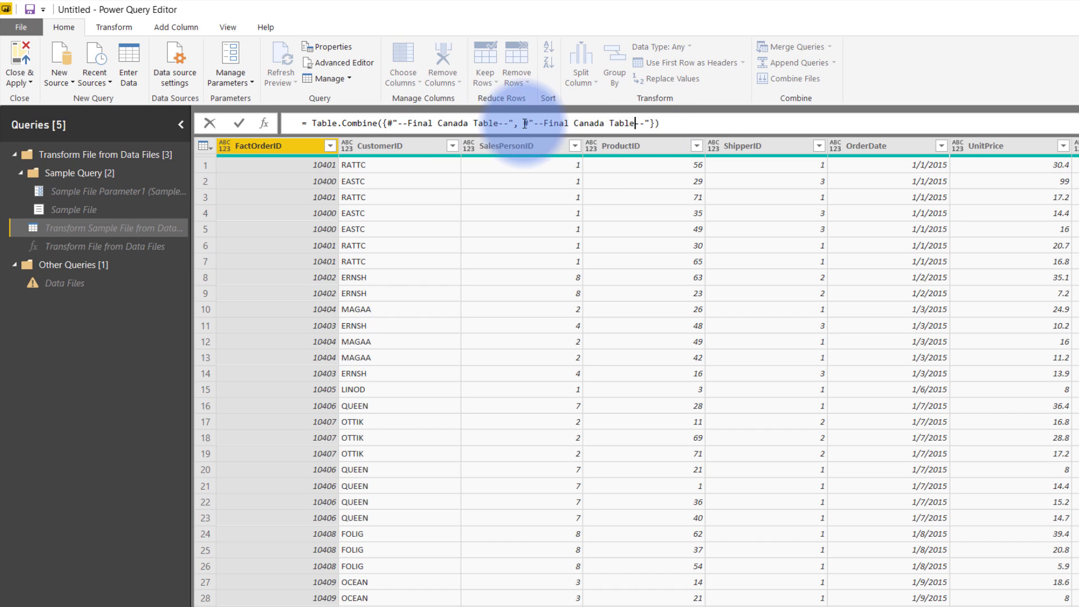
double_click(453, 123)
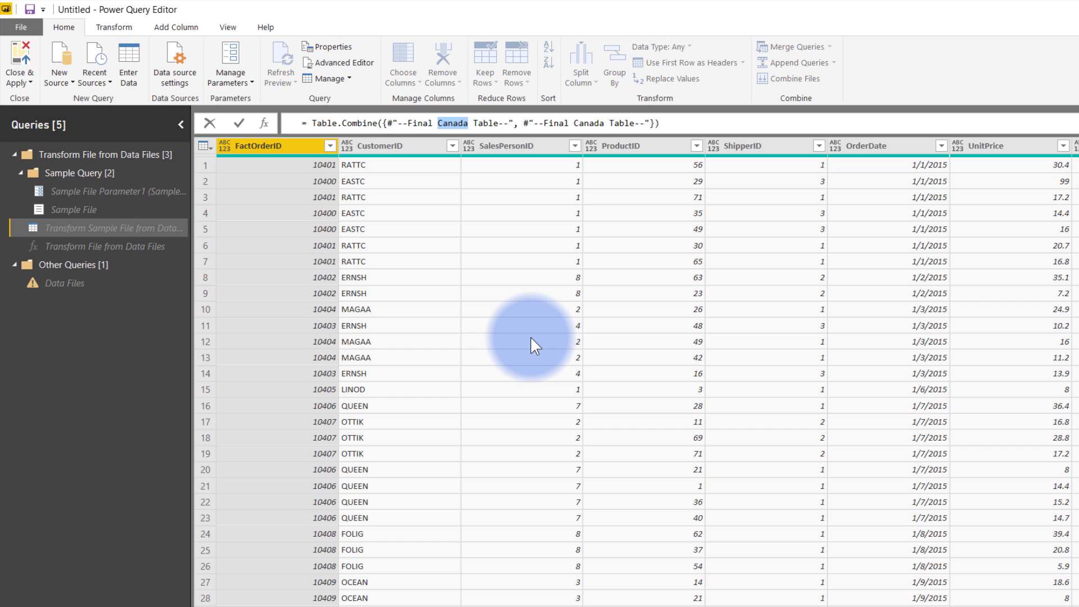
key("BackSpace")
key("BackSpace")
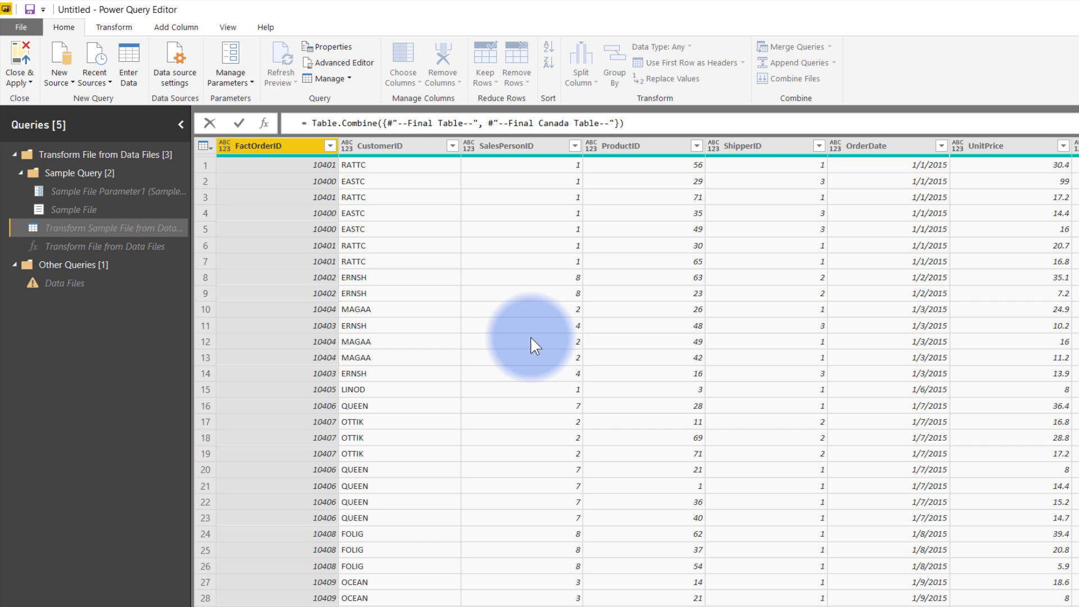
type("US")
key("Left")
key("Left")
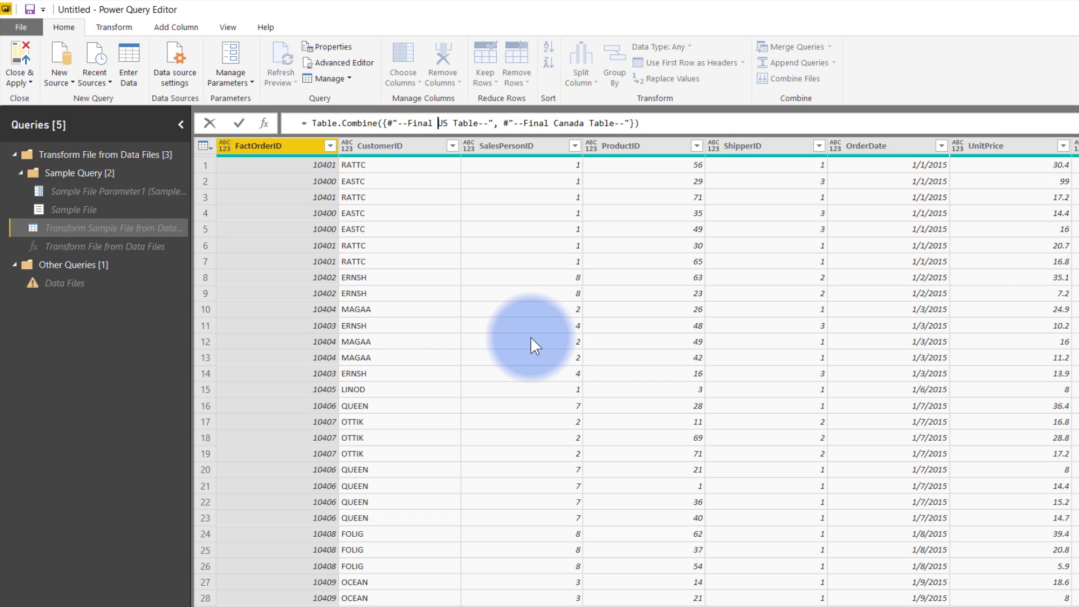
key("Return")
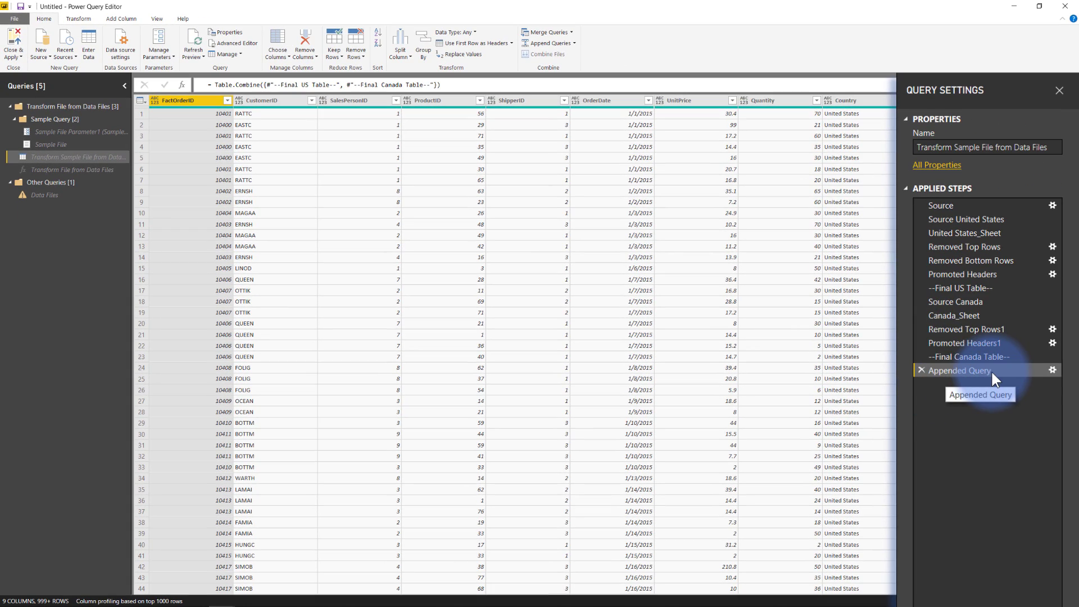
Rename the Appended Query step to 'Appended US & Canada'.
right_click(984, 372)
left_click(997, 398)
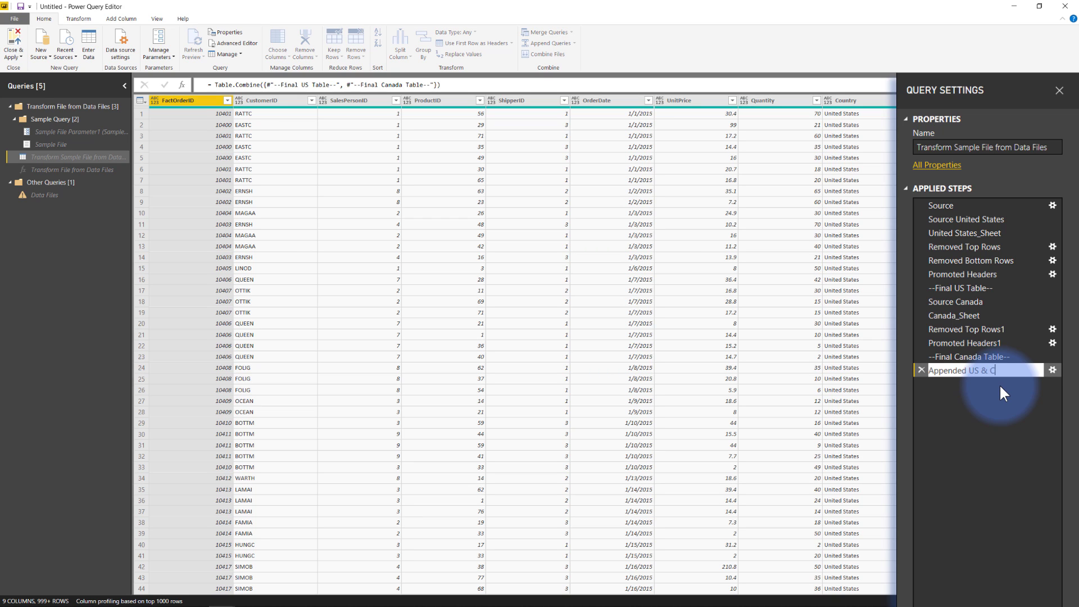
type("Appended US & Canada")
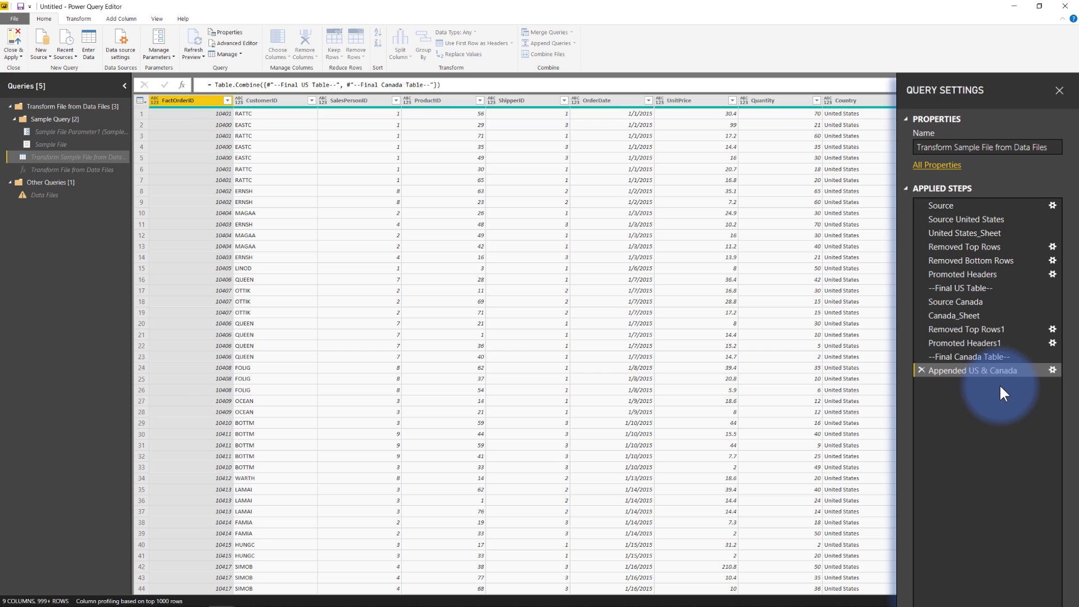
key("Return")
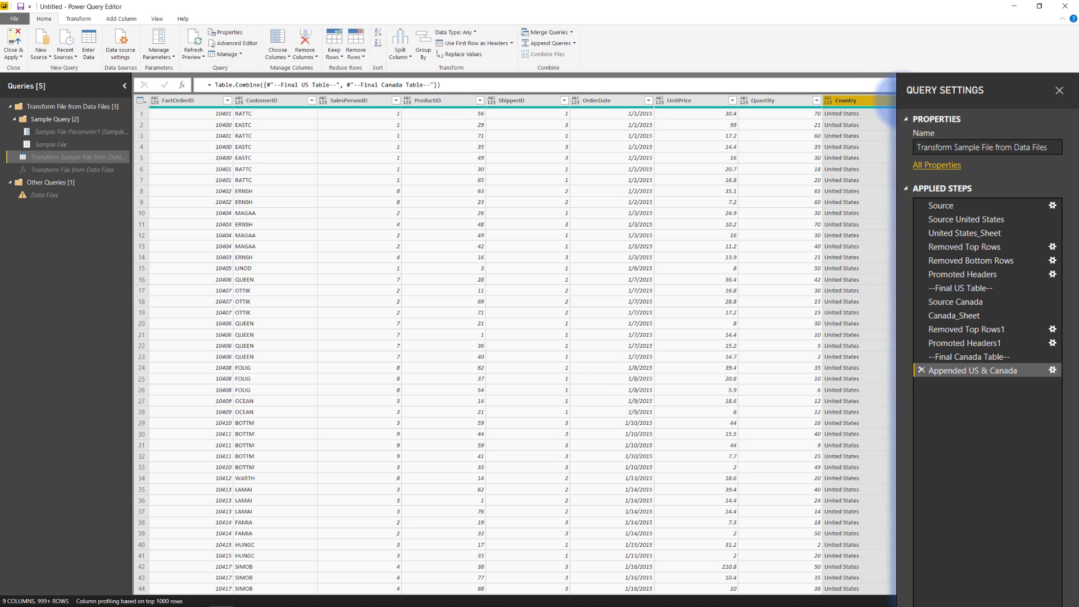
Check the full Country filter value list, then close it unchanged.
left_click(892, 100)
left_click(893, 269)
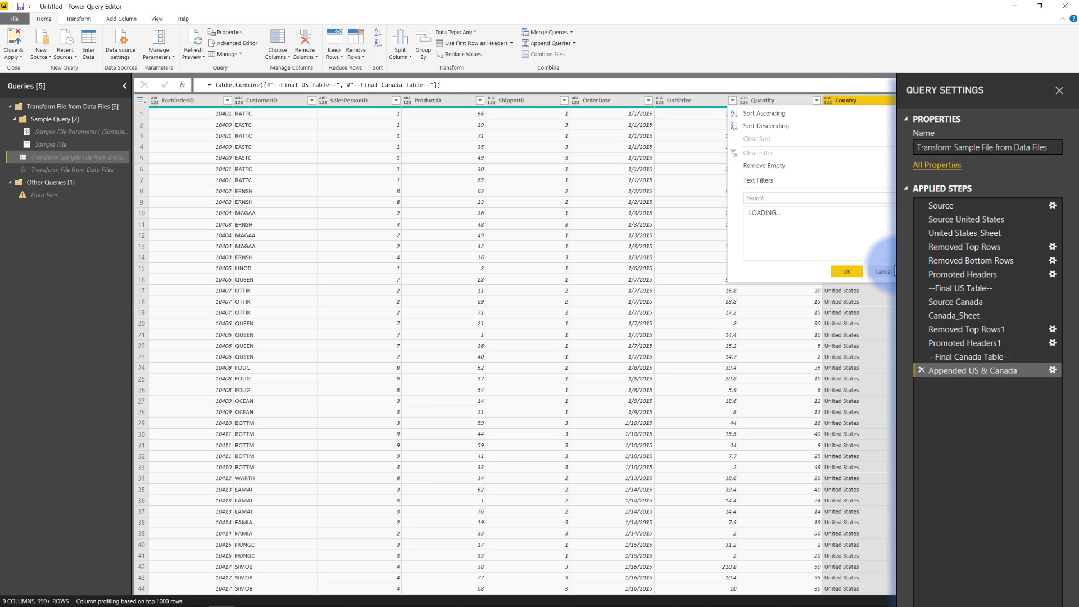
left_click(882, 272)
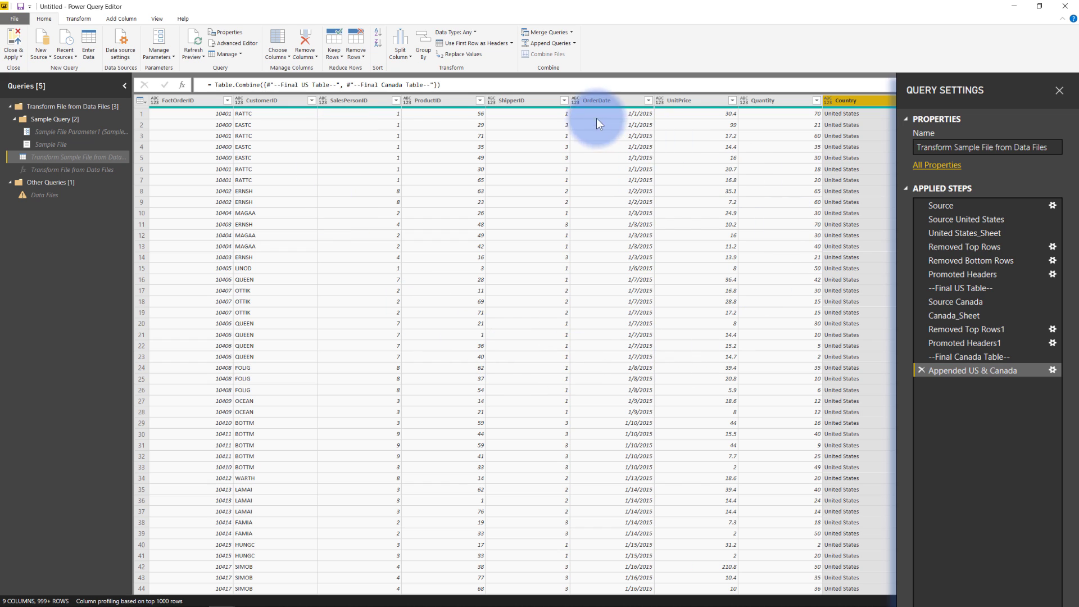
Delete the failing Changed Type step from the Data Files query.
left_click(38, 196)
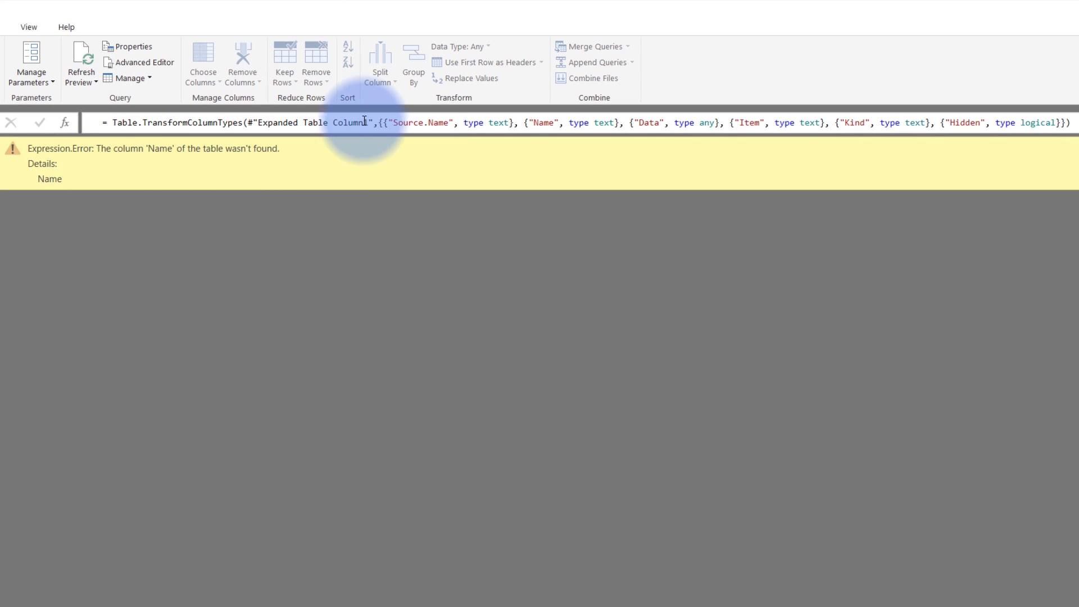
left_click(1052, 123)
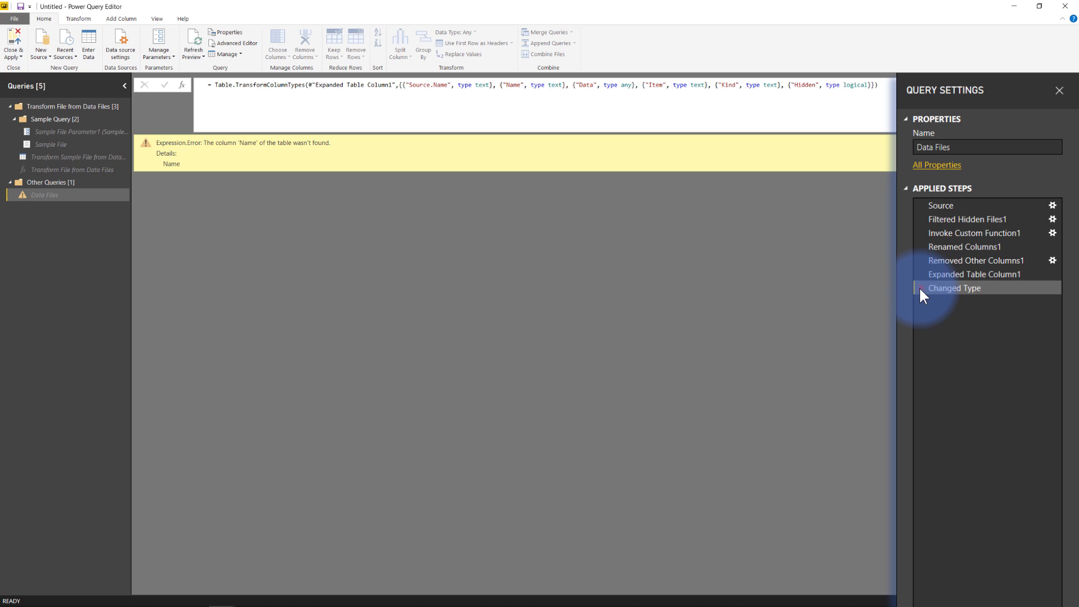
left_click(920, 288)
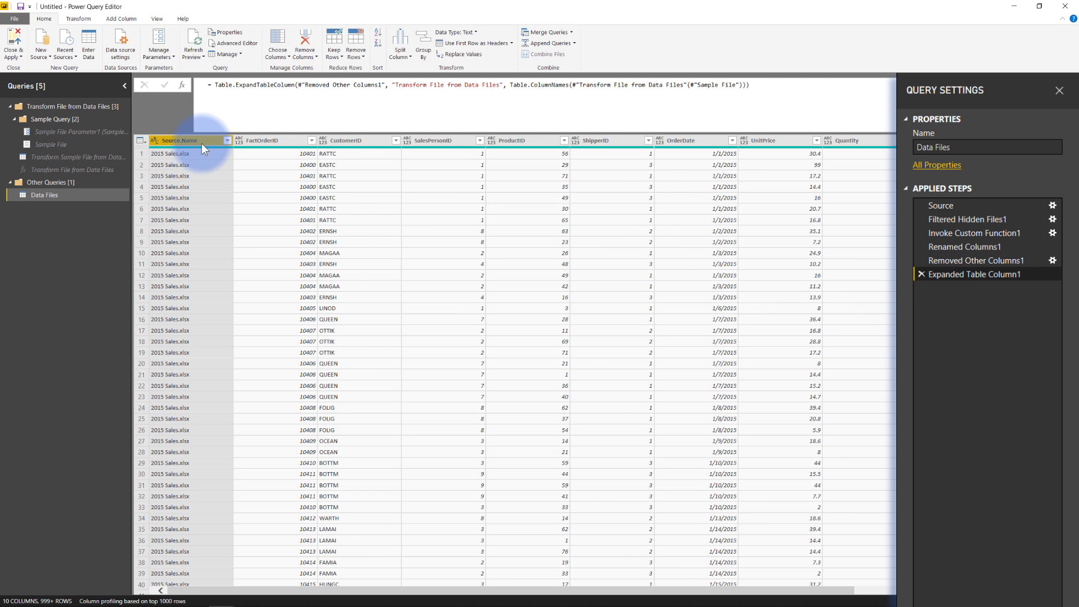
Check the Source.Name and Country filter value lists without changing them.
left_click(227, 140)
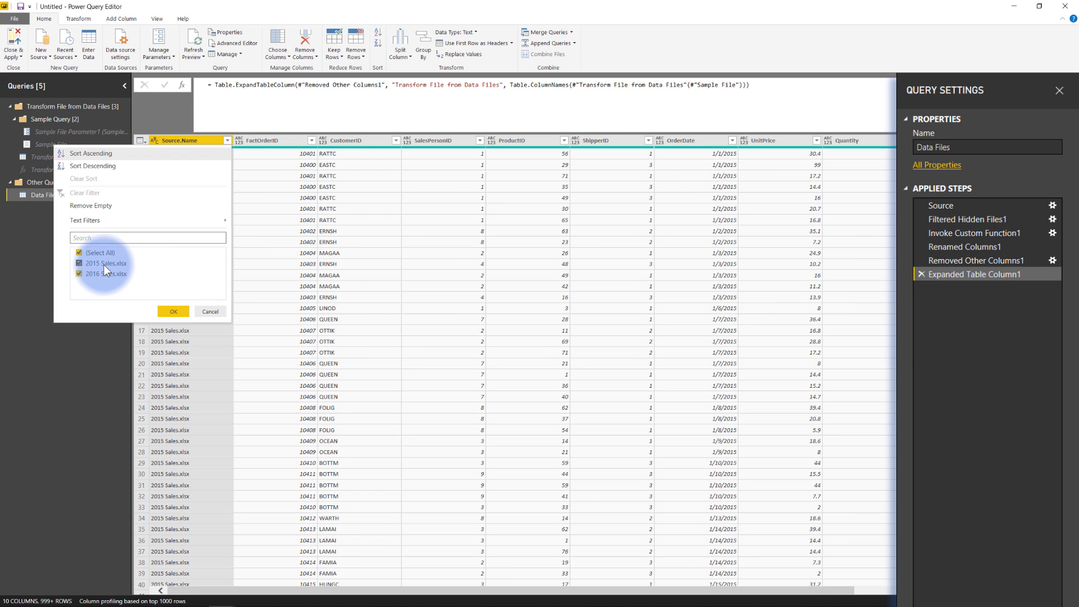
left_click(210, 312)
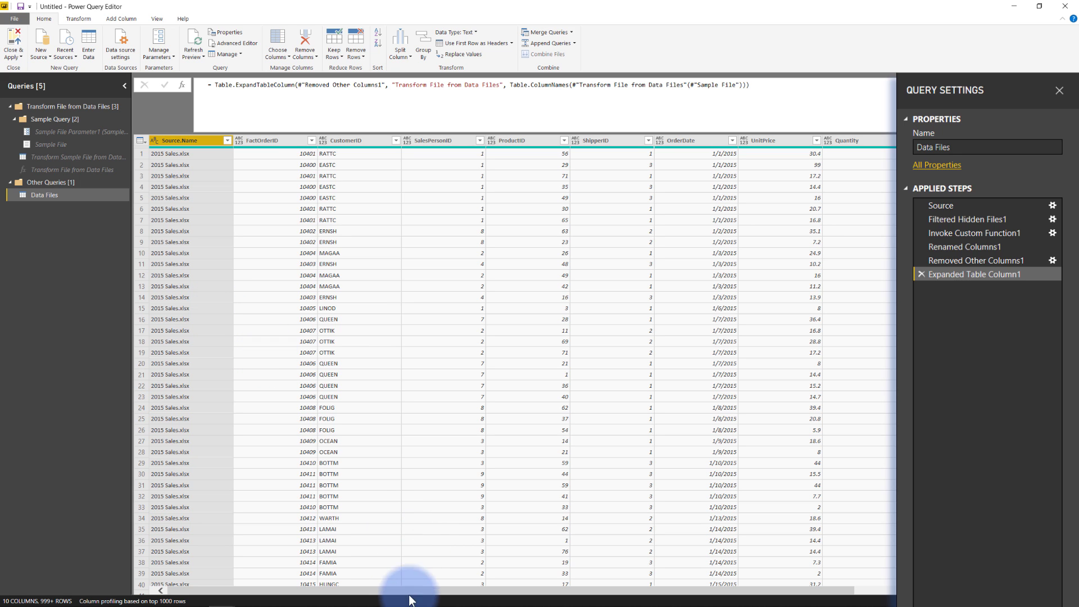
left_click_drag(413, 592, 677, 574)
left_click(868, 141)
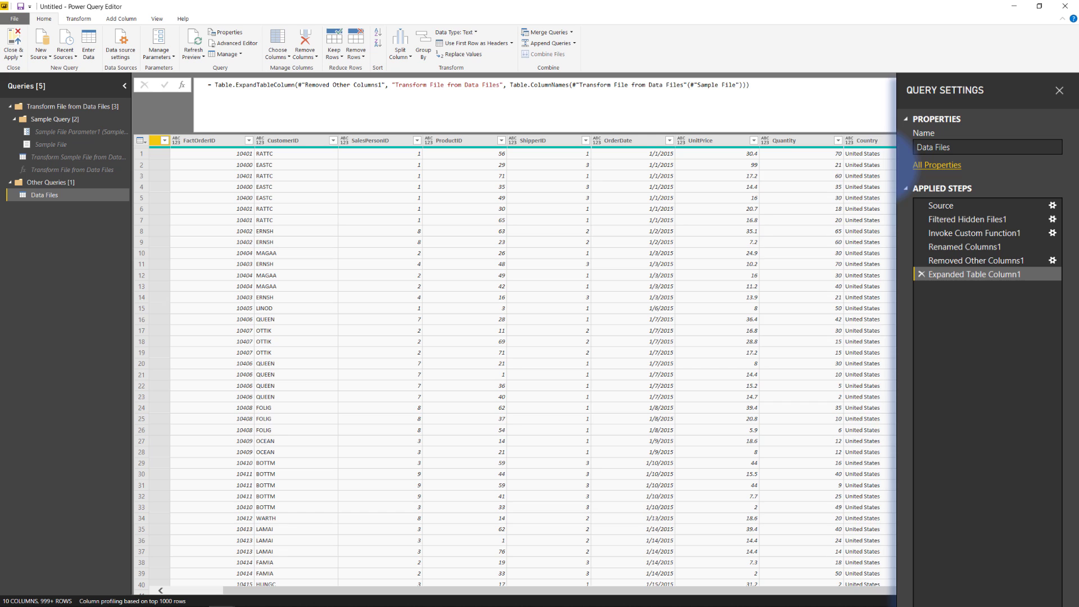
left_click(893, 140)
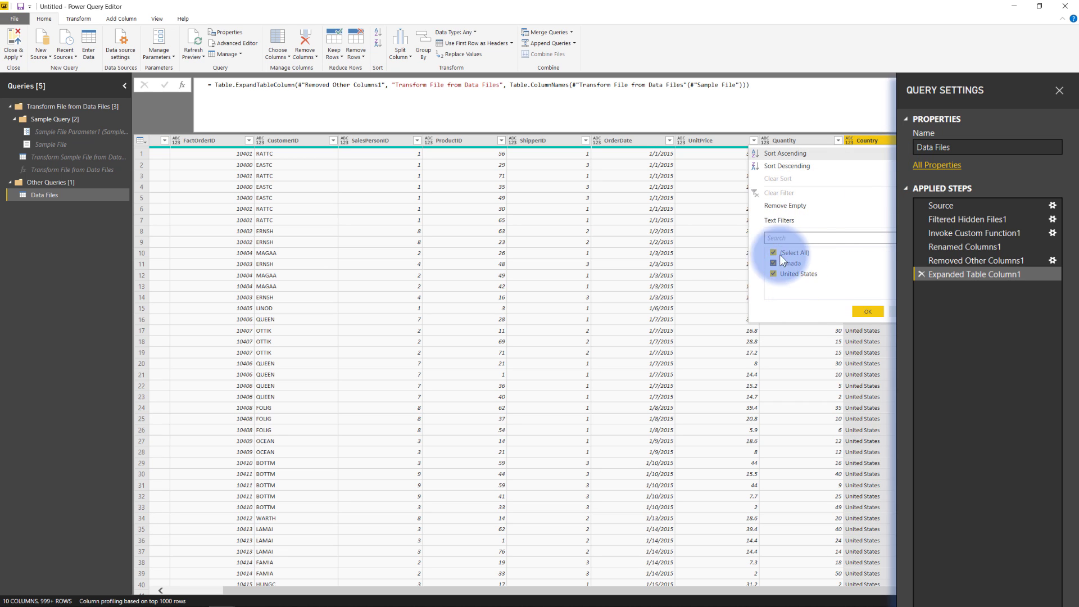
left_click(880, 310)
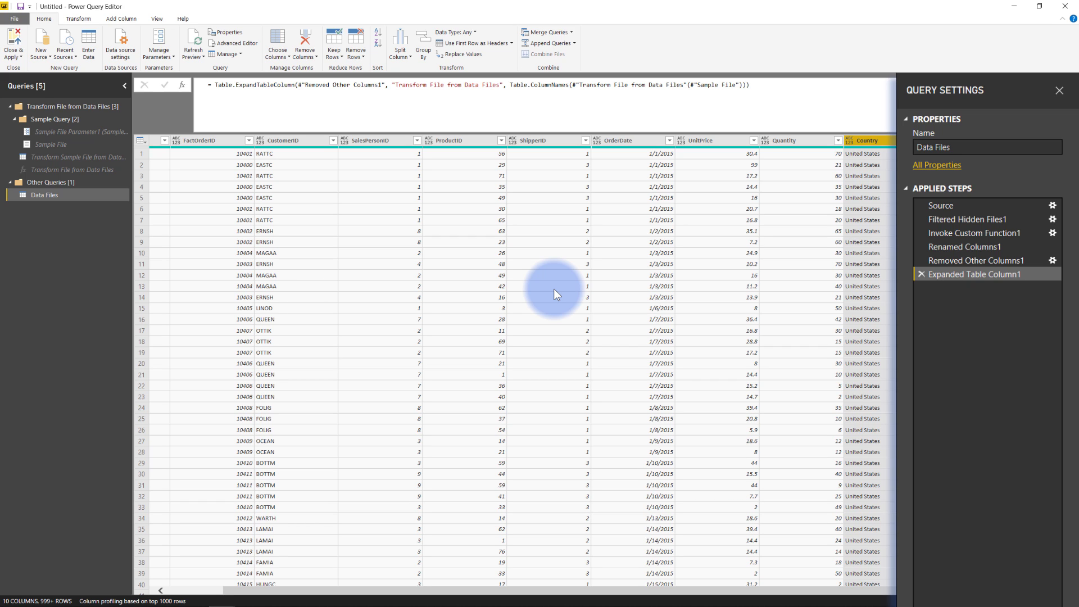
Switch to the Transform Sample File from Data Files query.
left_click(71, 159)
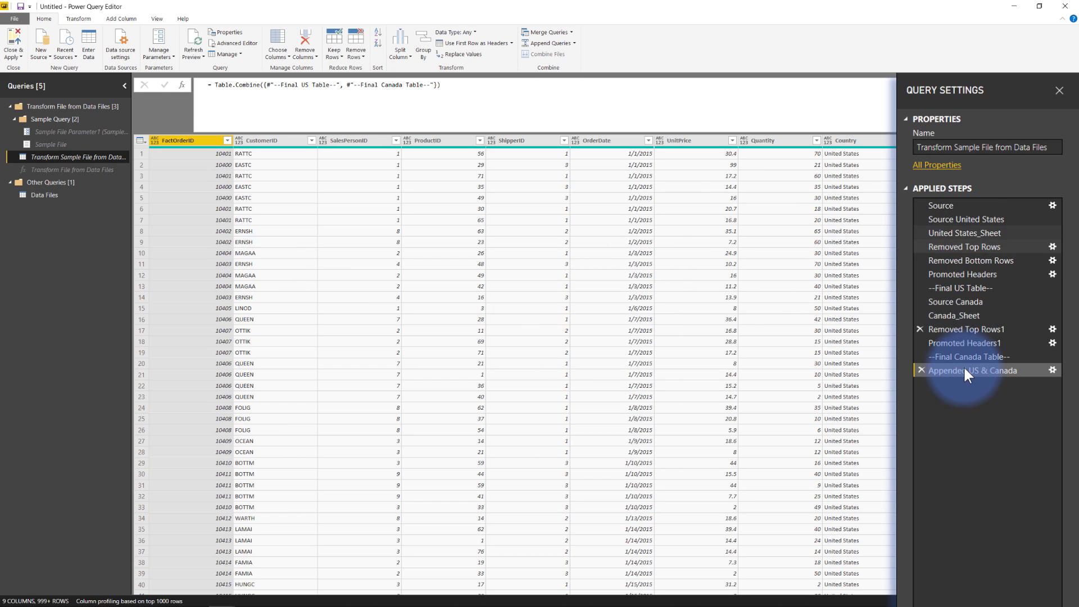